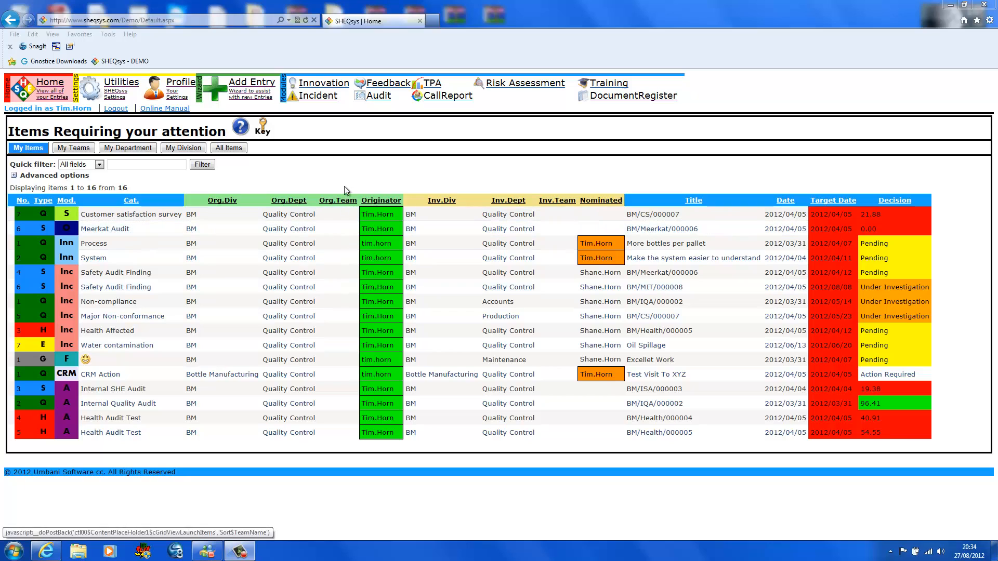
- Show all incidents in the Incident module and filter them to near misses
left_click(308, 101)
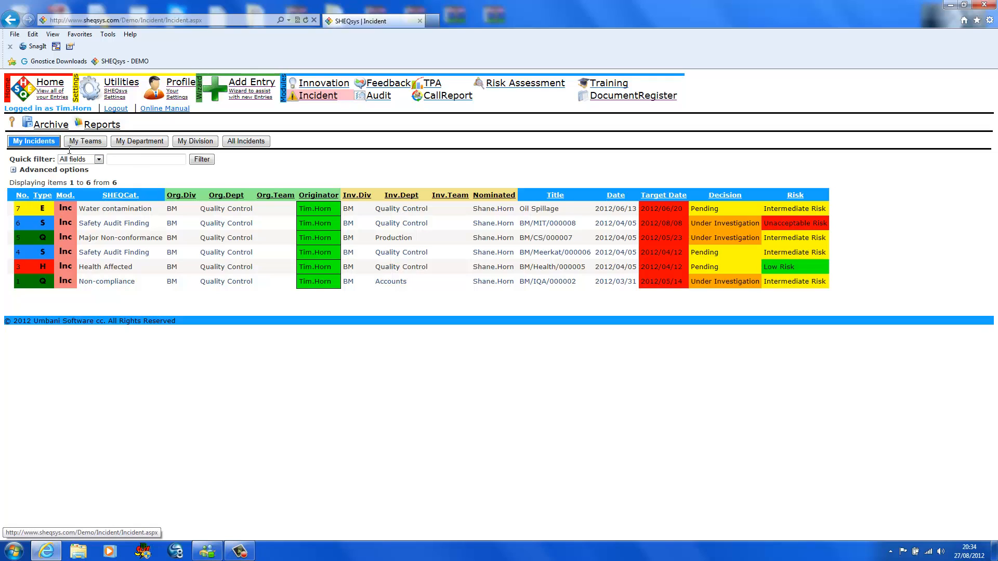
left_click(253, 144)
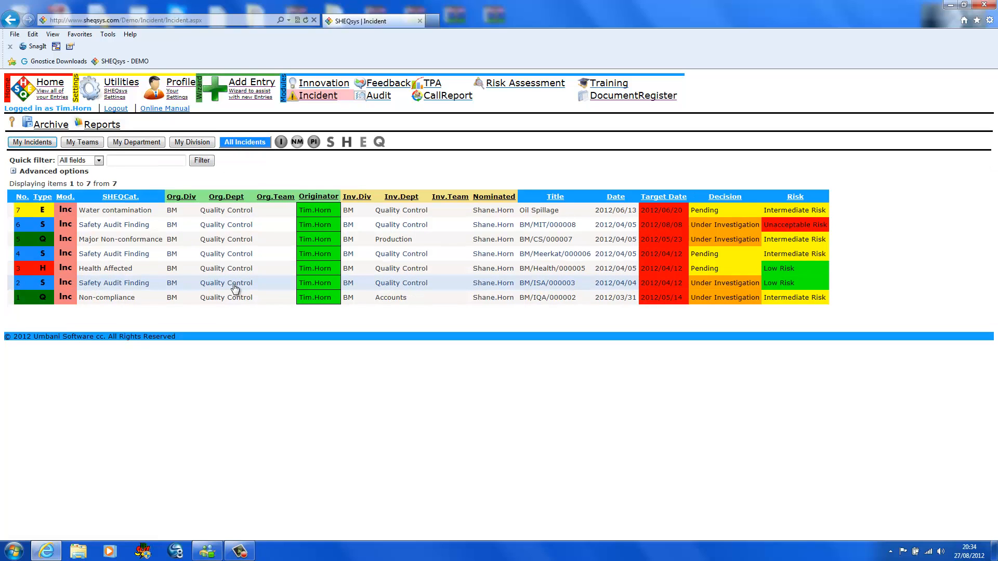
left_click(282, 144)
left_click(304, 147)
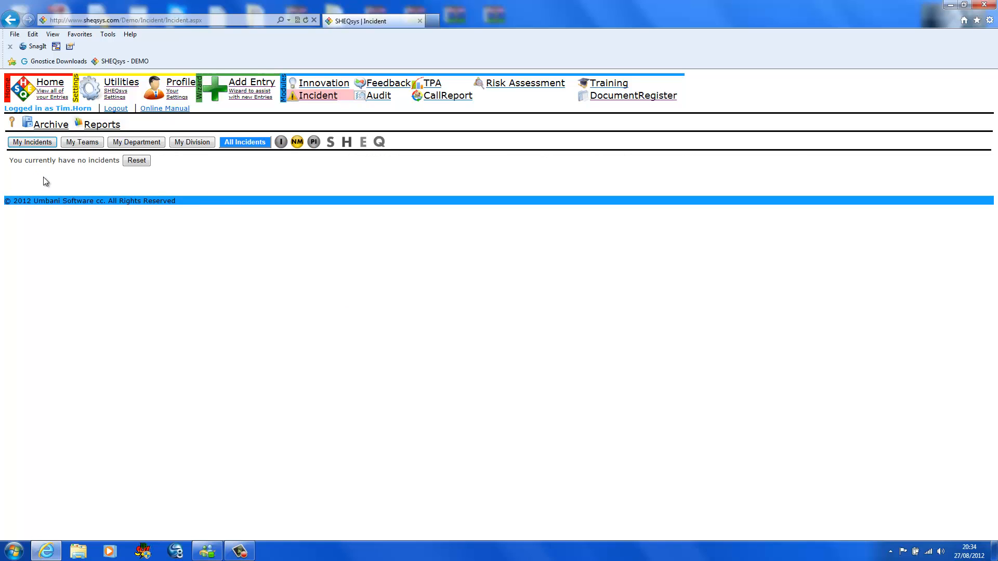
- Filter the list to actual incidents of type Quality and open the Major Non-conformance record
left_click(280, 145)
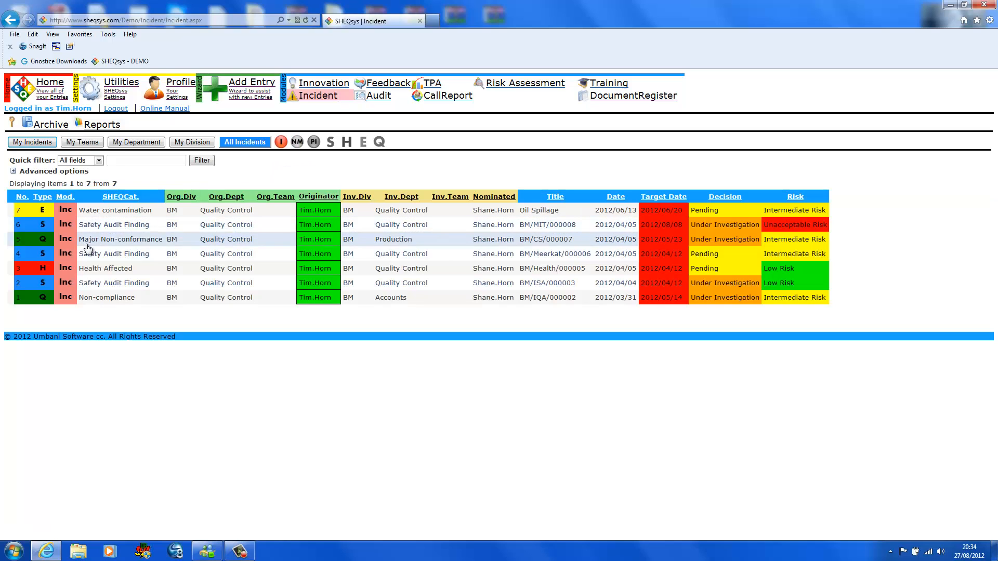
left_click(378, 142)
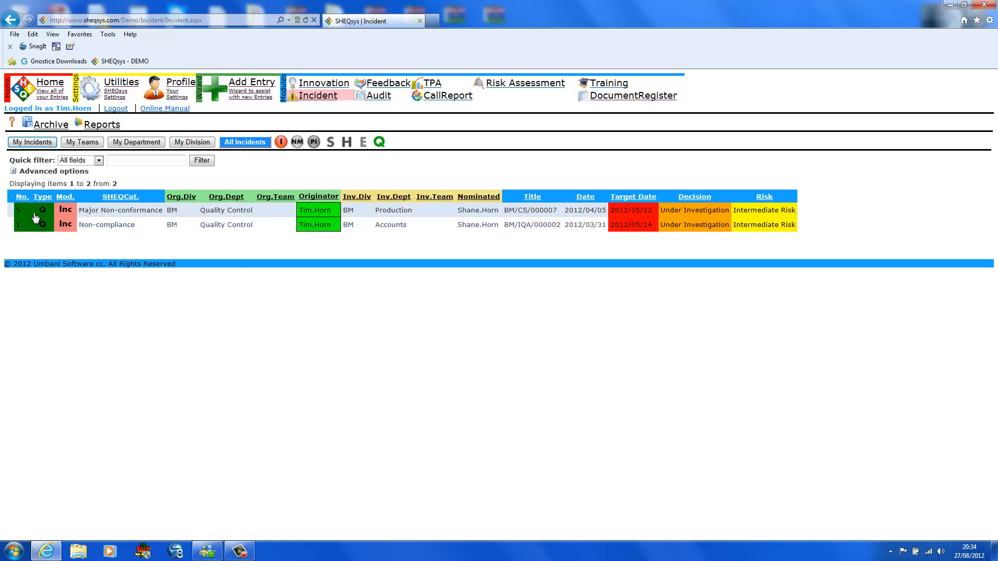
left_click(106, 213)
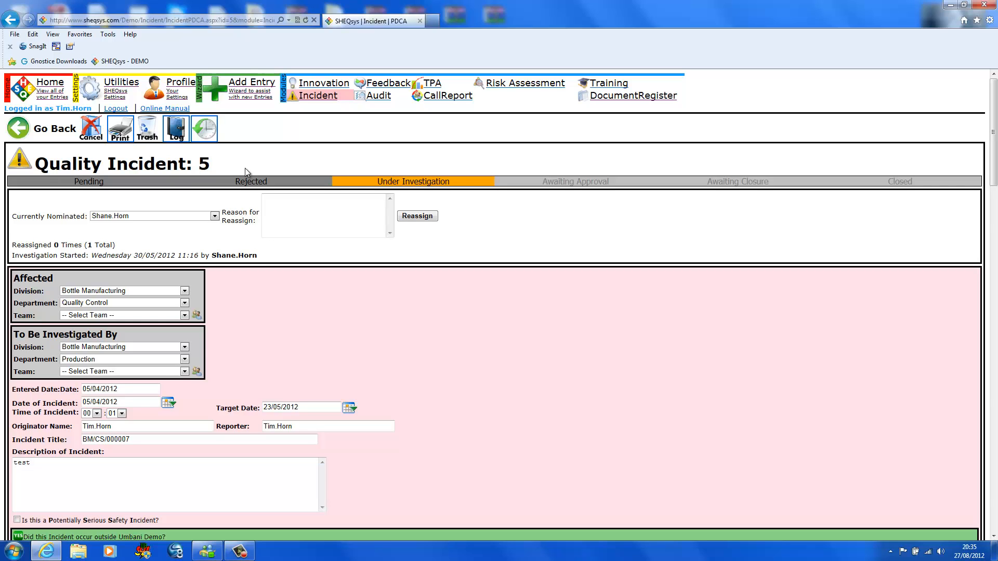
- Start a new incident entry classified as Incident, with type Safety and subtype Injury
left_click(250, 90)
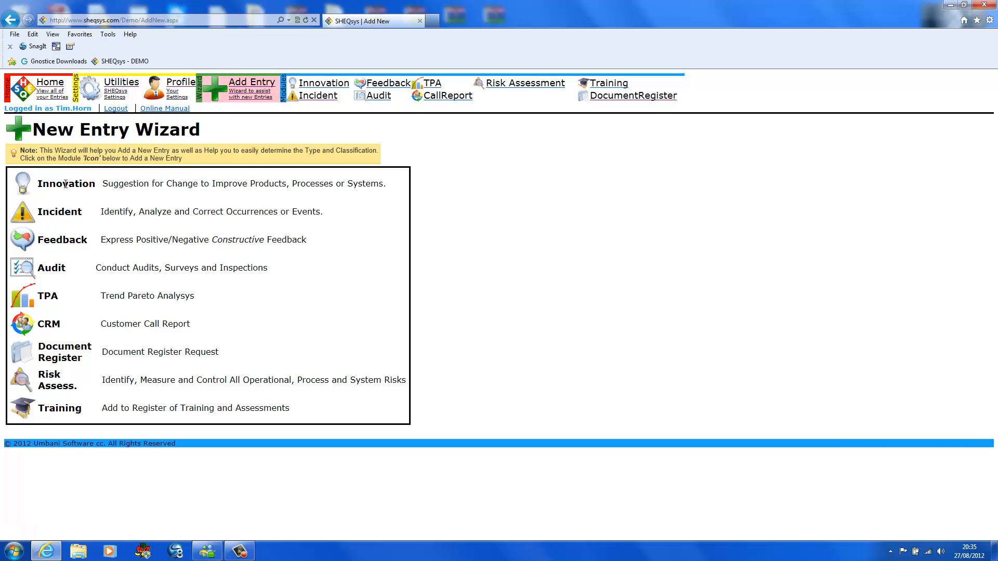
left_click(27, 218)
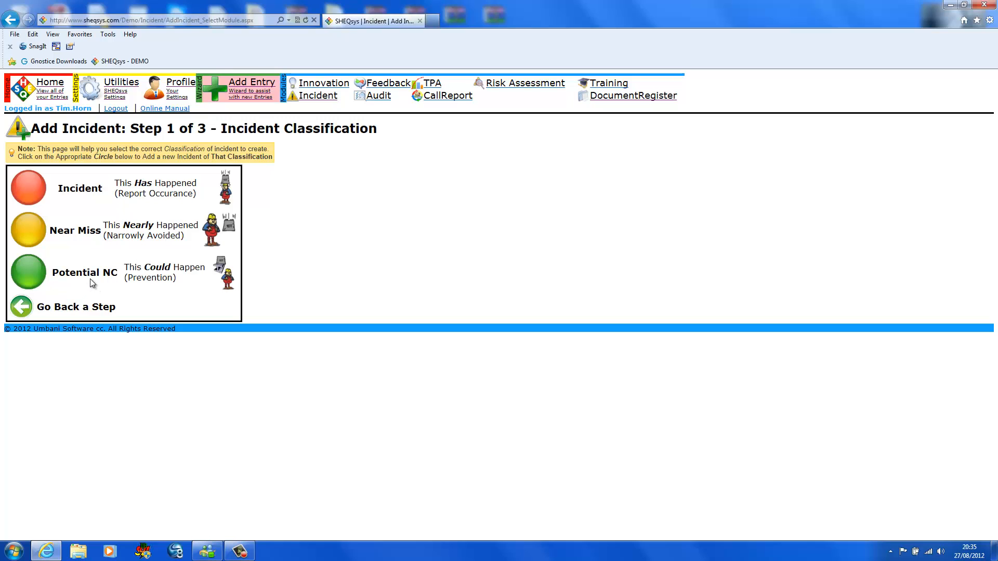
left_click(29, 186)
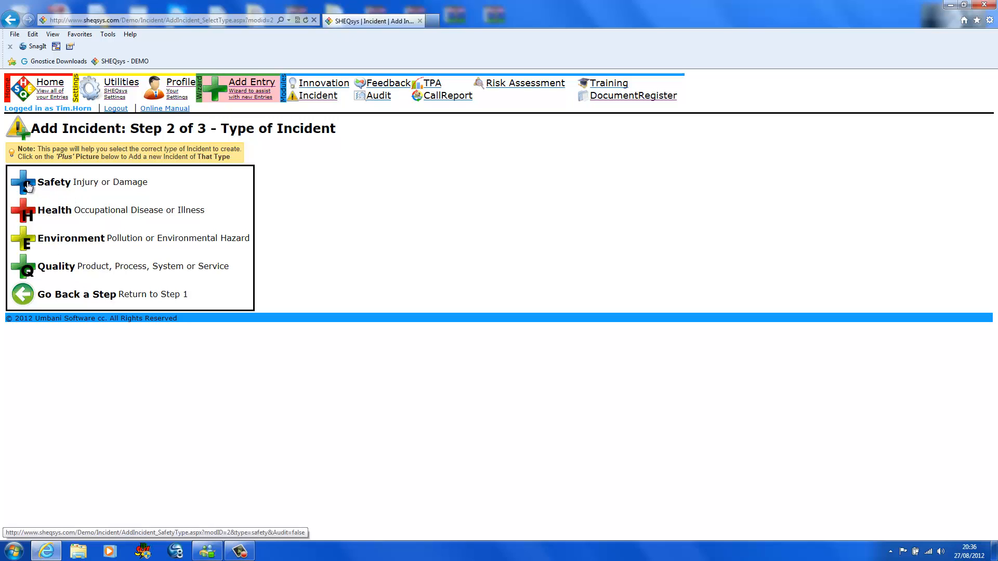
left_click(28, 187)
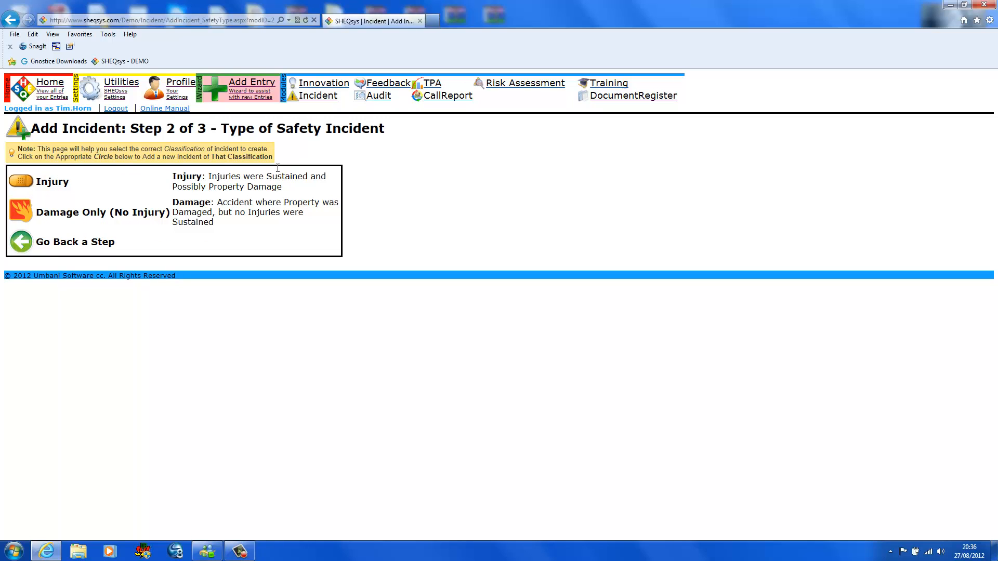
left_click(32, 184)
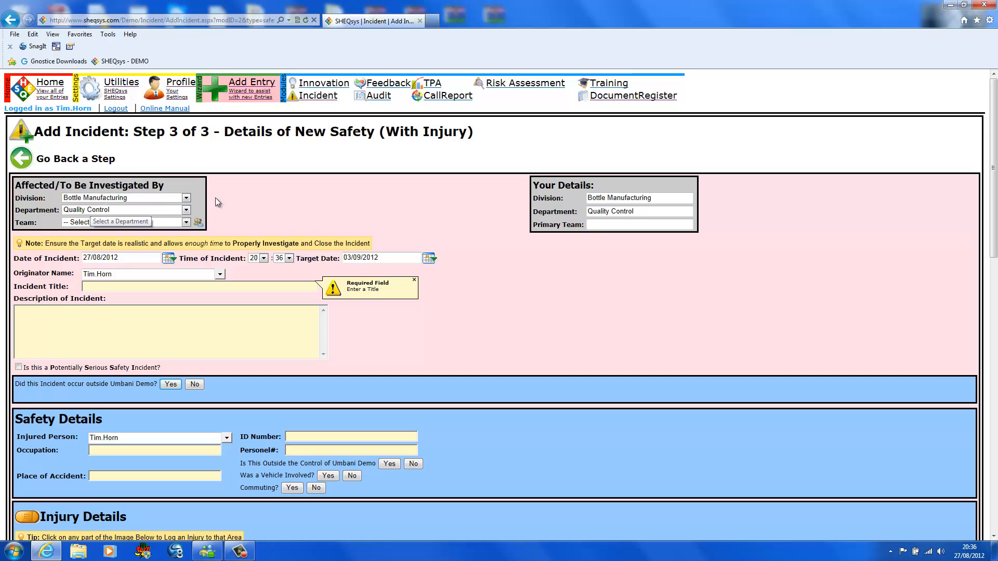
- Set the new incident's target date to 05/09/2012
scroll(205, 250, "down", 3)
scroll(206, 249, "up", 2)
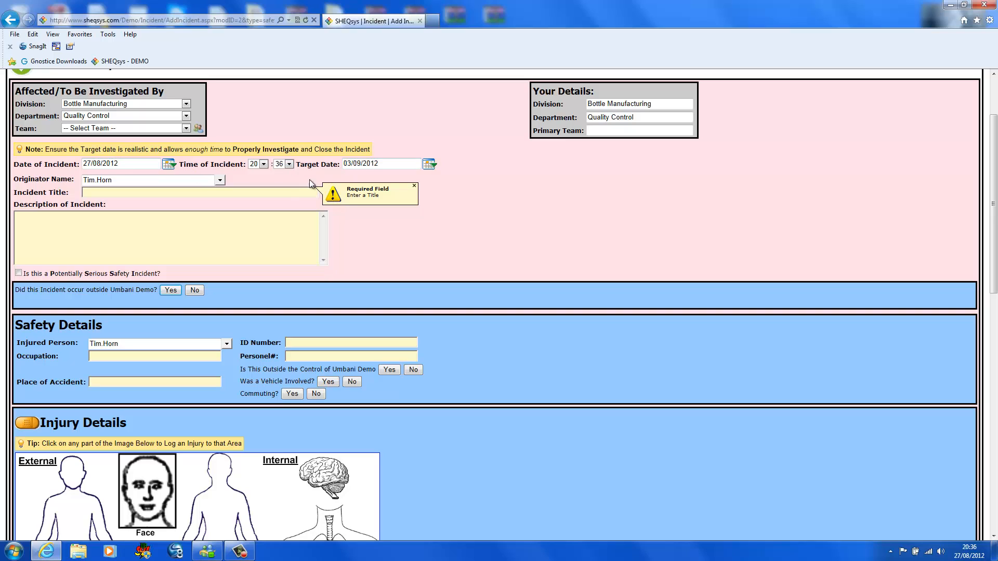
left_click(434, 167)
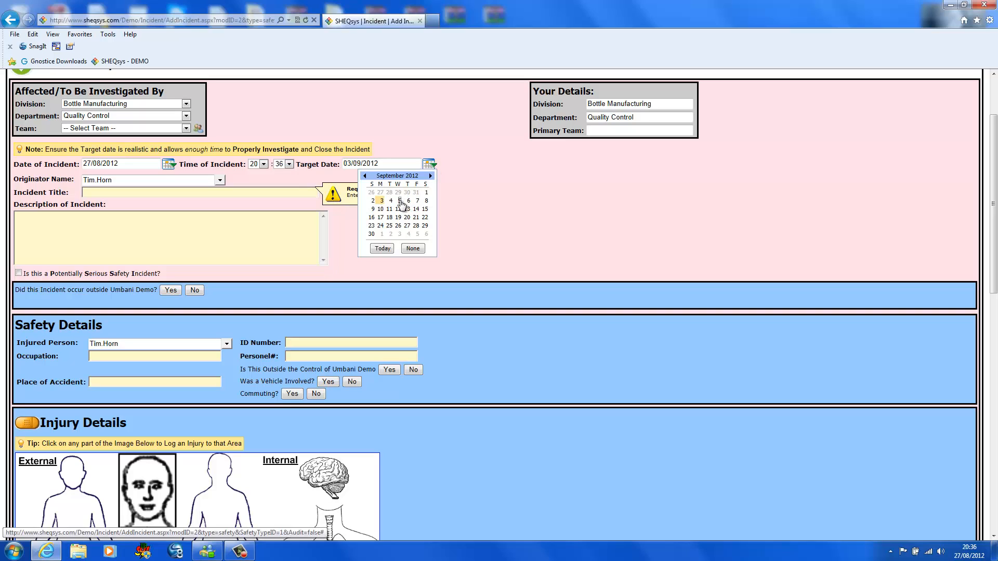
left_click(399, 201)
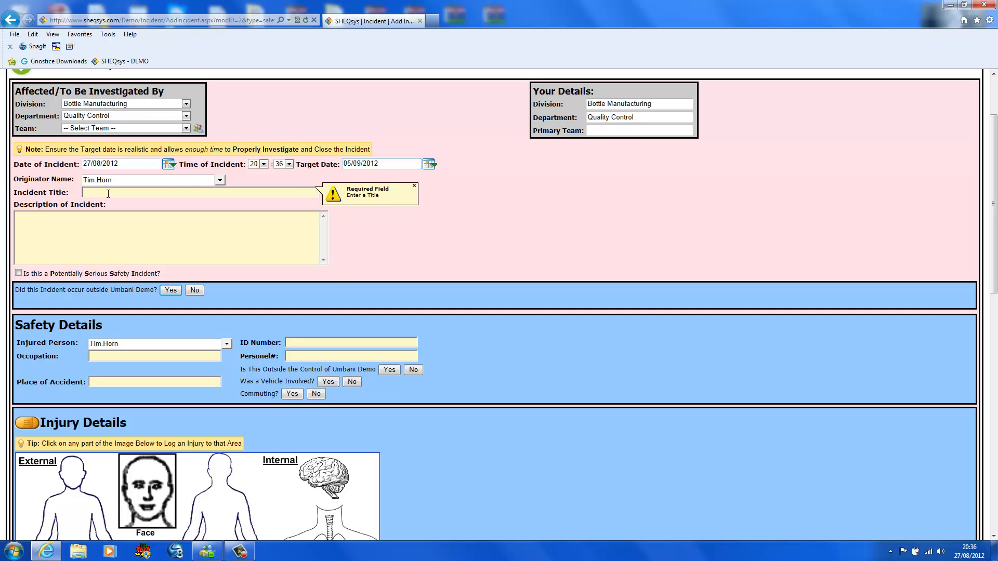
- Replace the default originator with a manually entered full name
left_click(121, 183)
left_click(220, 179)
left_click(219, 180)
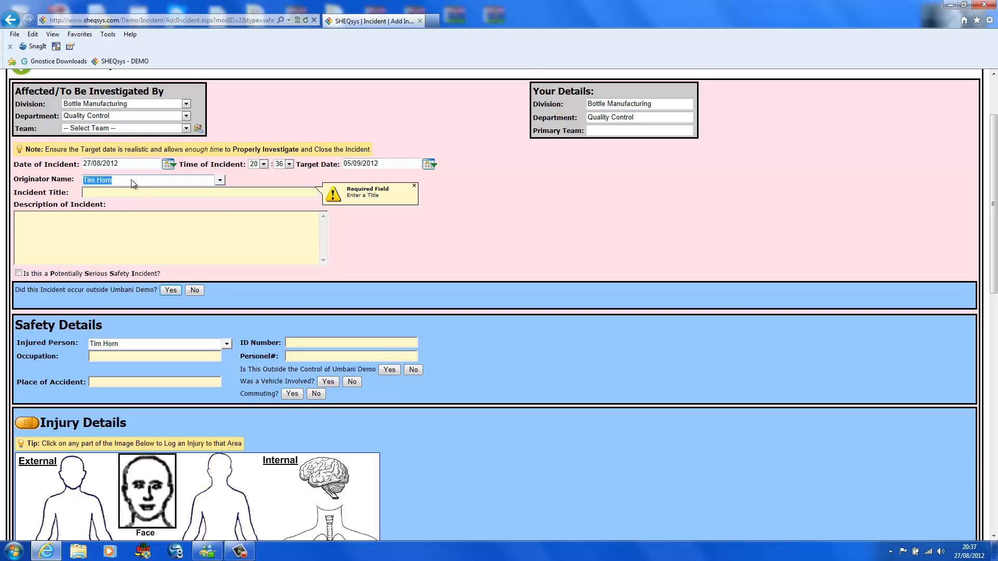
type("Fred Blog")
- Title the incident "Test of system" and describe it as "This is a test" followed by several lines of filler text
left_click(99, 190)
type("T")
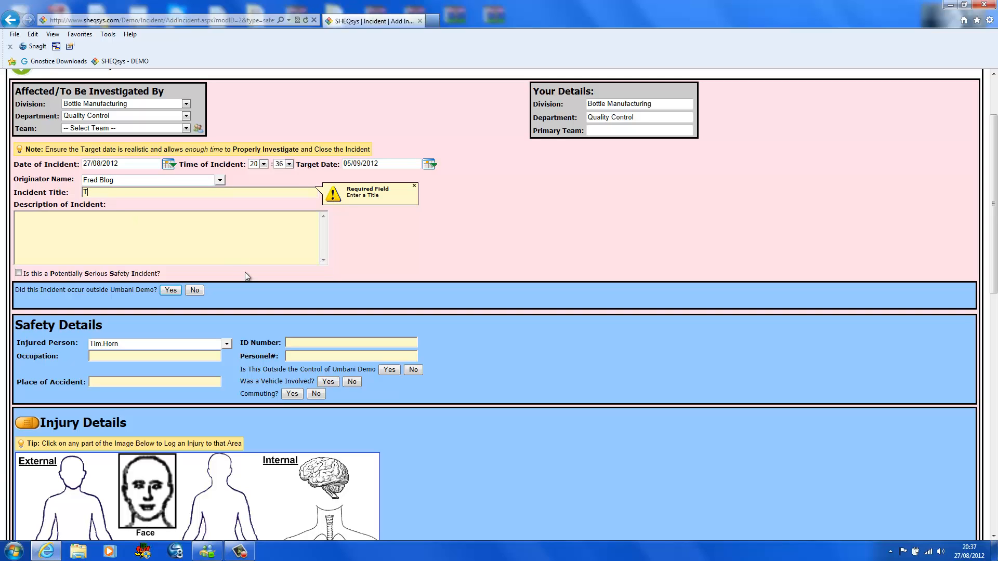
type("est of system")
left_click(169, 261)
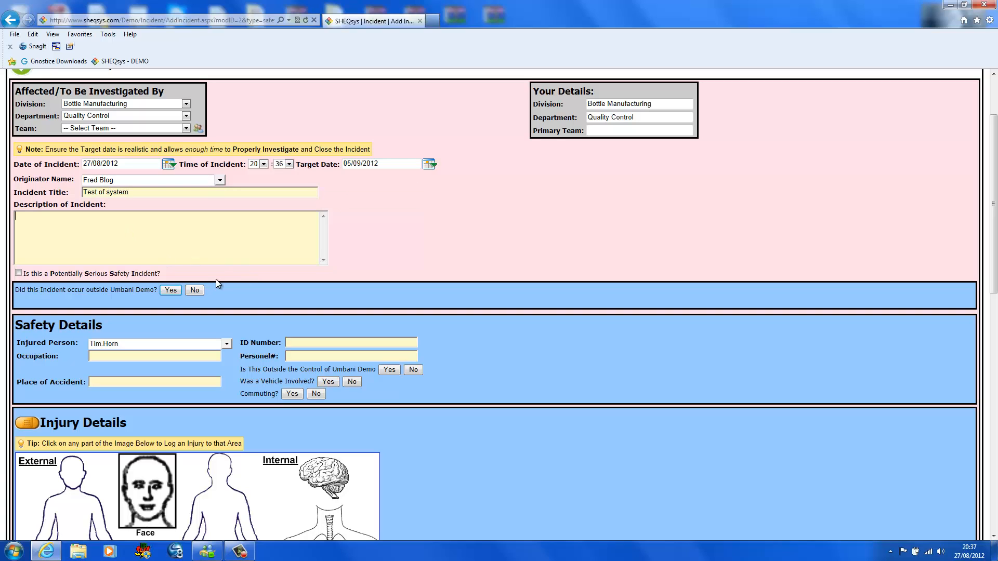
type("This is a testfasfas asfas fa asf asf asf asfasf asf")
- Mark the incident as having occurred outside Umbani Demo at a supplier, and view the available supplier companies without choosing one
scroll(229, 235, "down", 3)
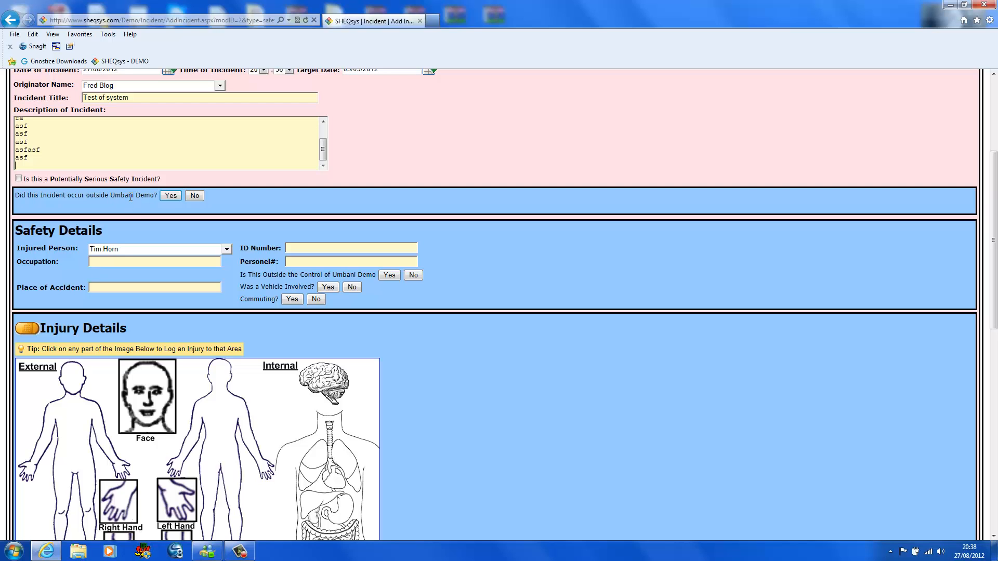
left_click(167, 195)
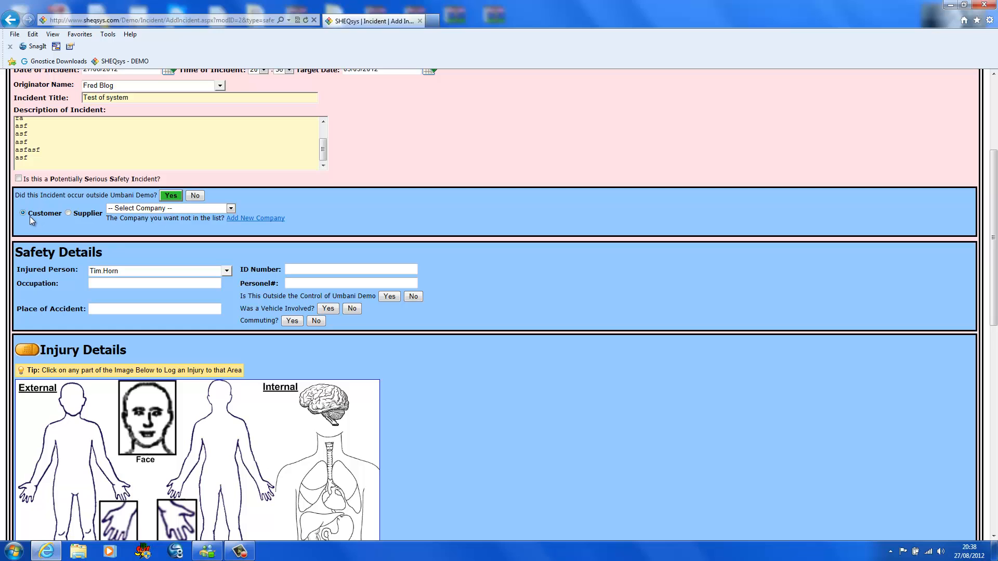
left_click(68, 214)
left_click(232, 208)
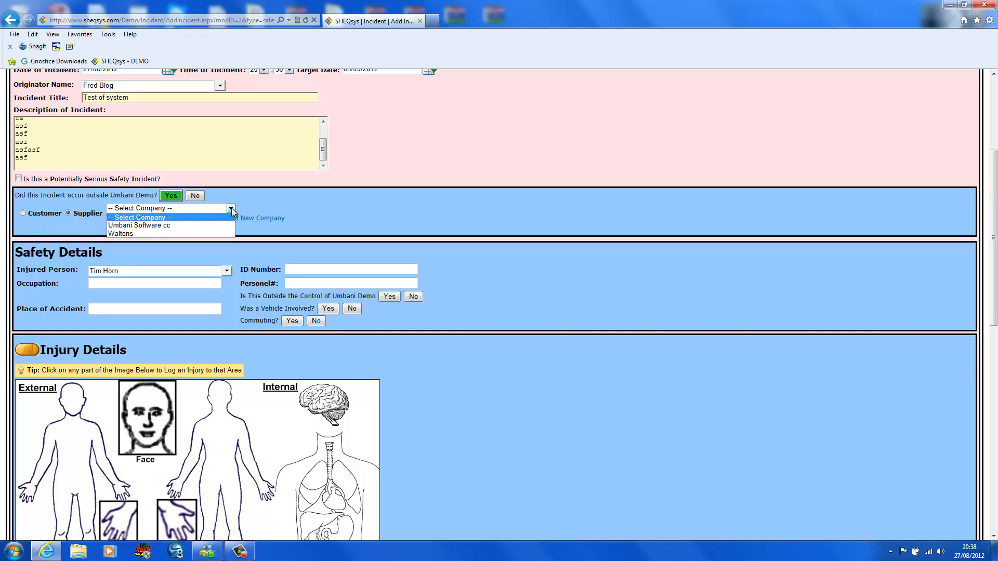
left_click(245, 204)
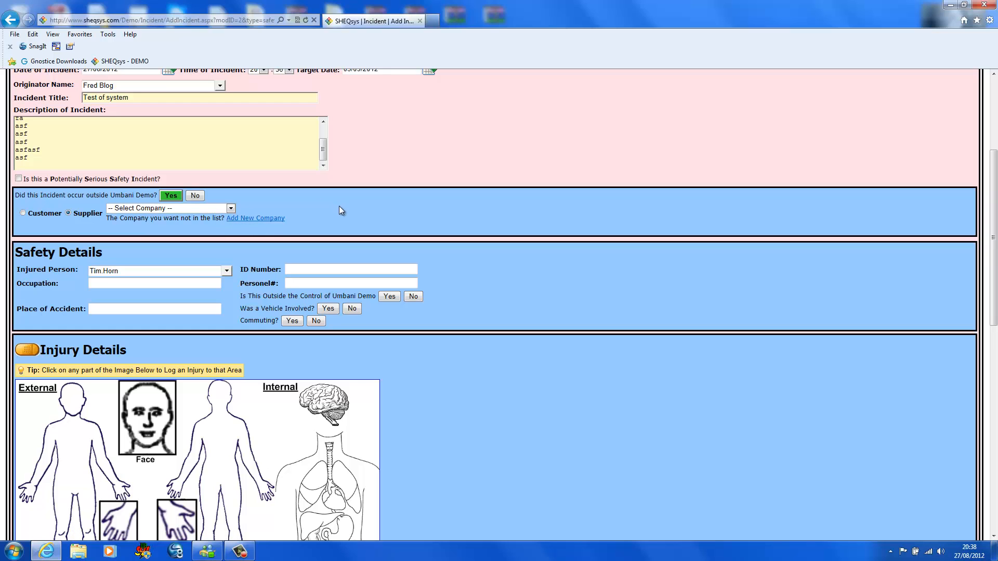
- Set the injured person in the safety details to "Operator A"
scroll(337, 203, "down", 2)
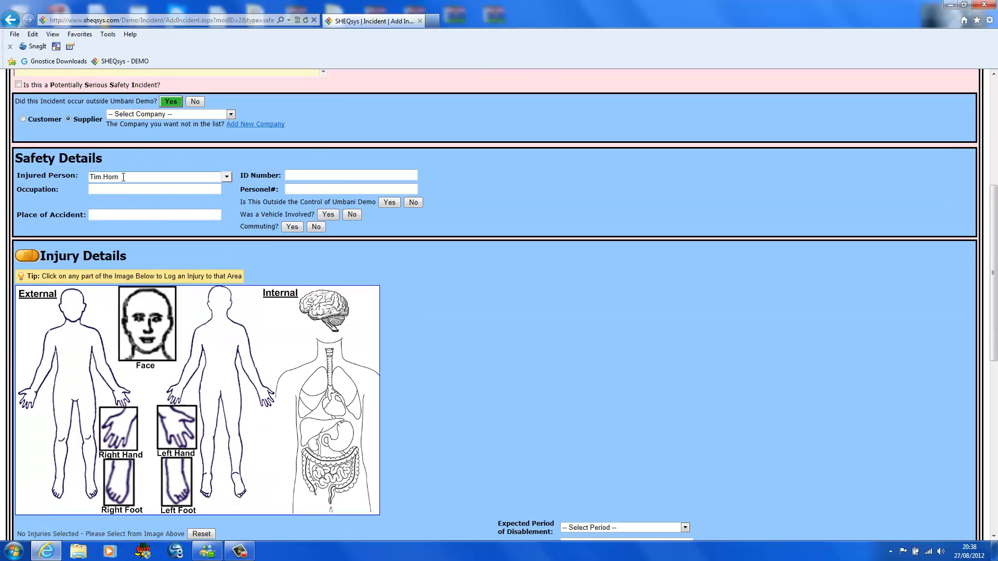
left_click(226, 177)
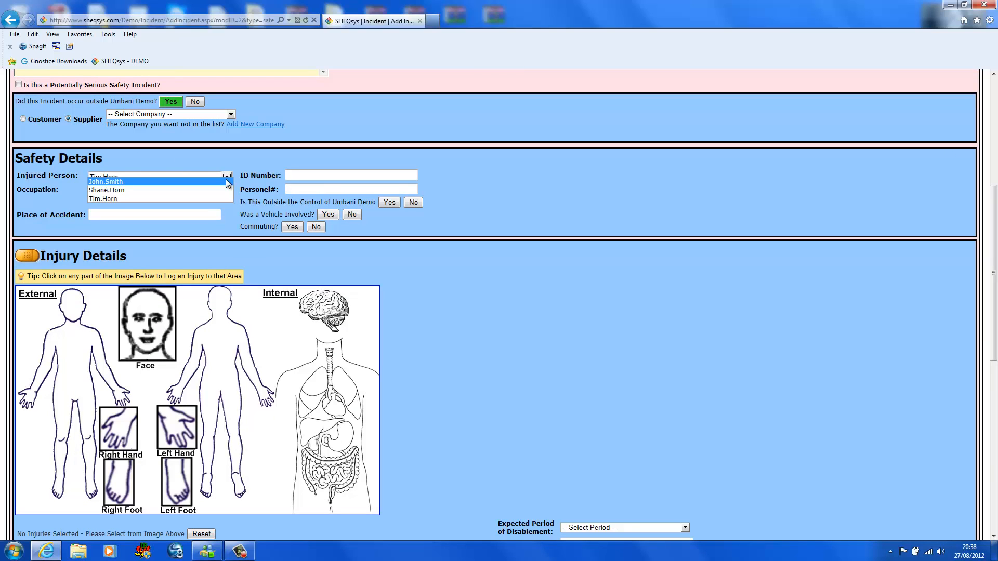
left_click(226, 180)
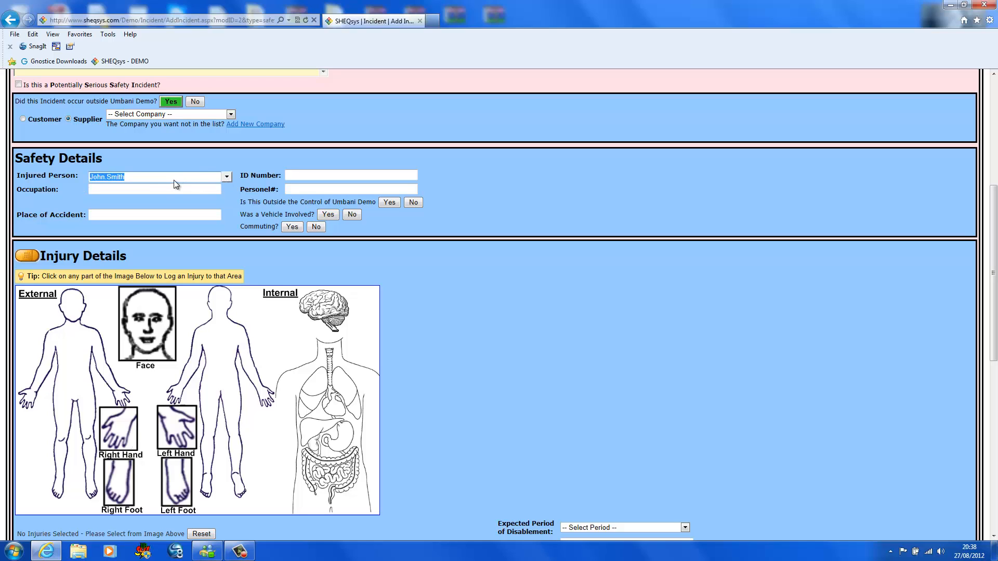
key("BackSpace")
type("Operator A")
left_click(333, 173)
key("Tab")
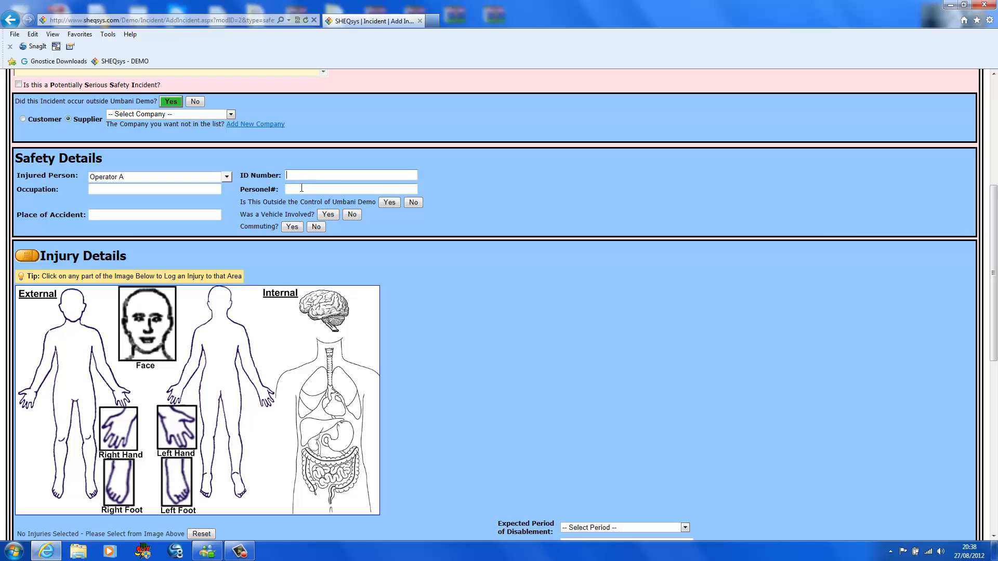
left_click(156, 190)
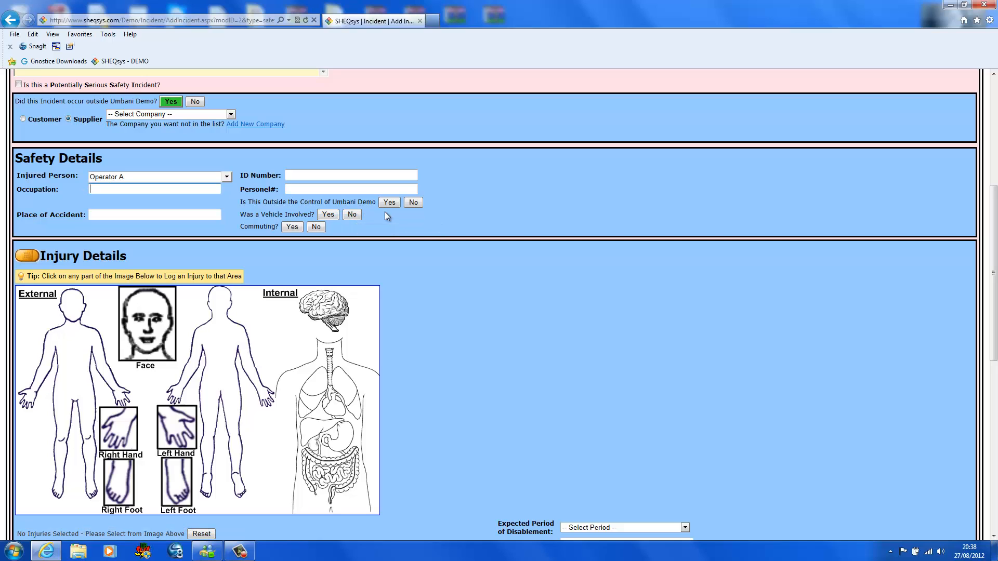
- Record that the accident was not outside Umbani Demo's control and that a vehicle was involved
left_click(414, 203)
left_click(328, 214)
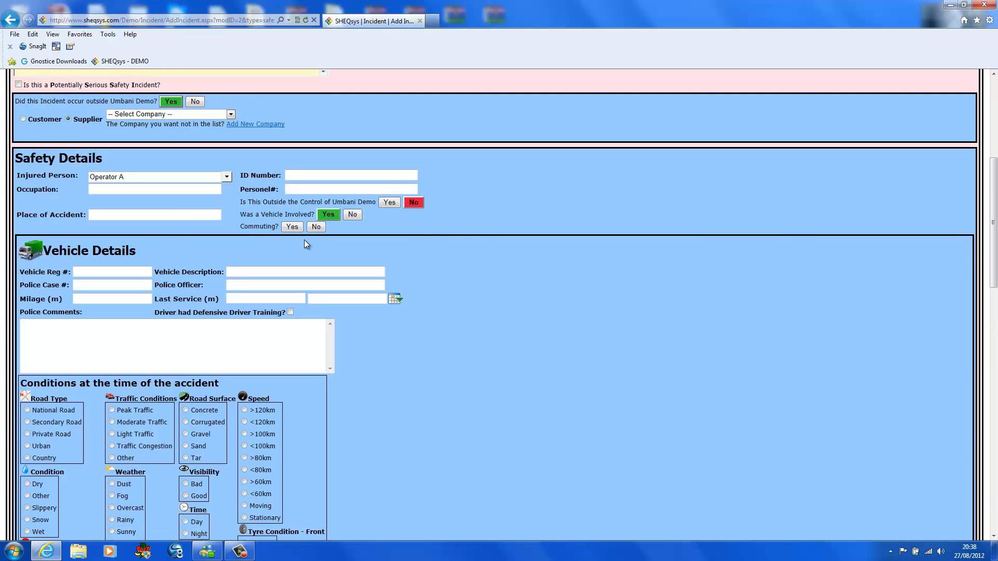
- Set the accident conditions to National Road, Slippery condition, Moderate Traffic and Corrugated road surface
scroll(304, 245, "down", 3)
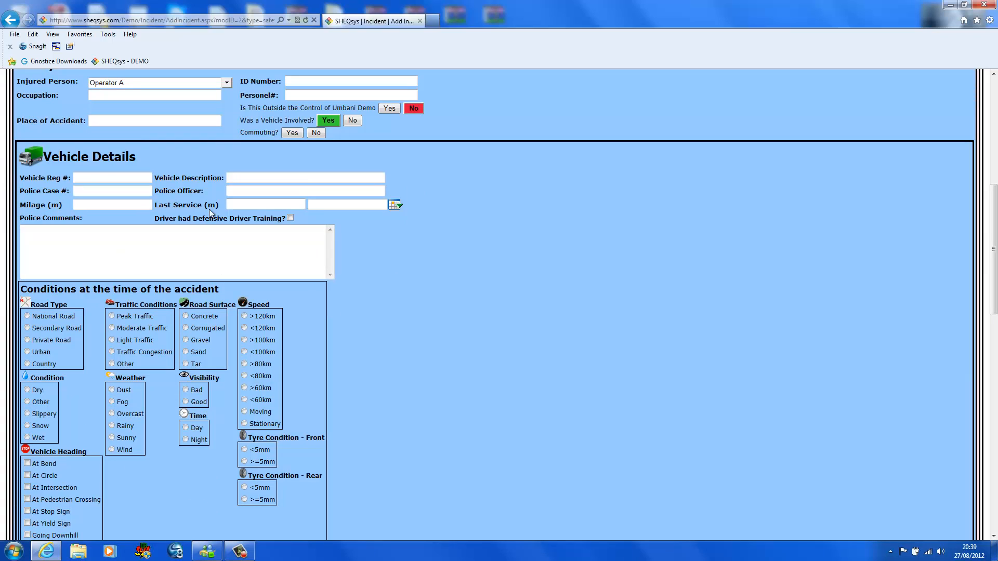
scroll(102, 274, "down", 3)
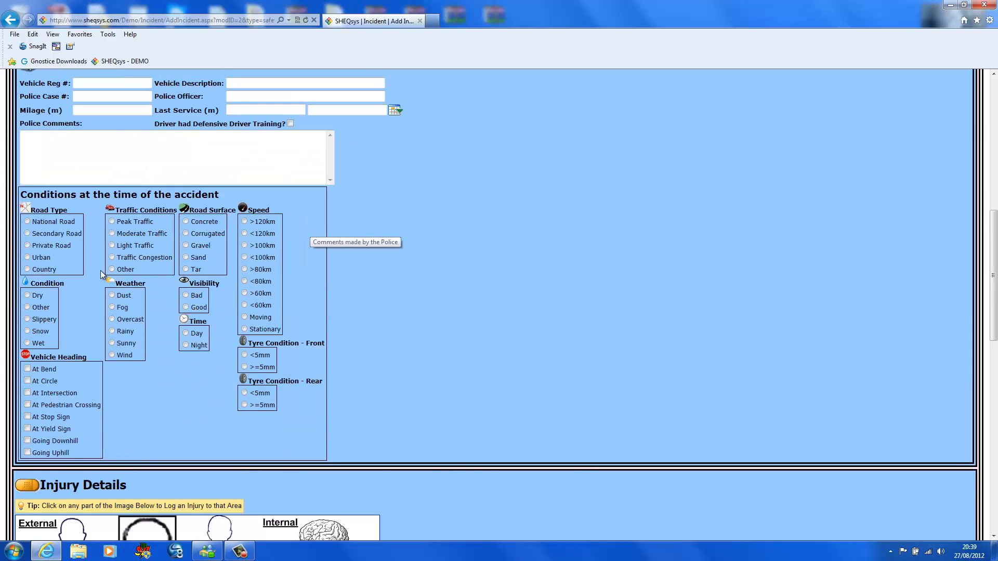
left_click(28, 222)
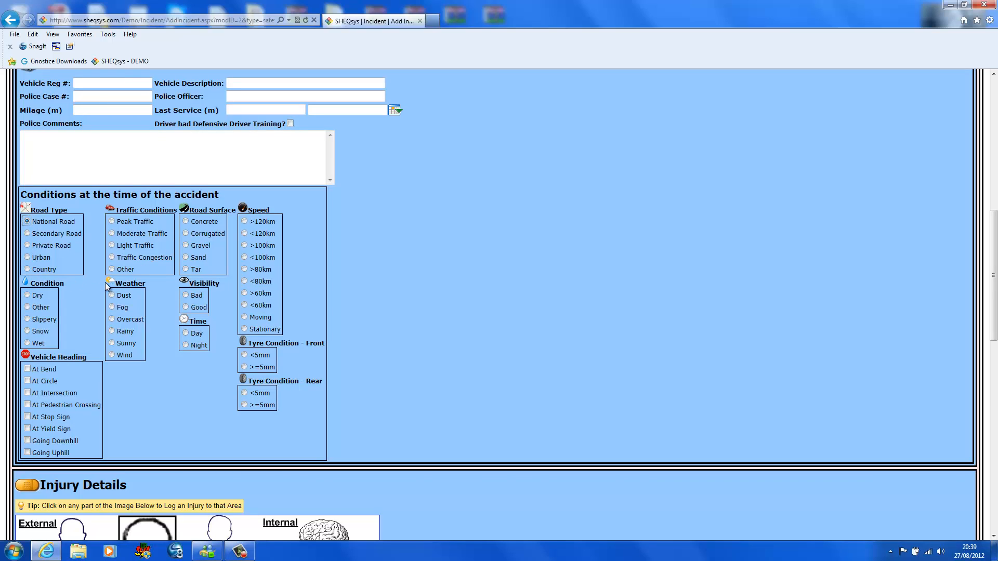
left_click(27, 319)
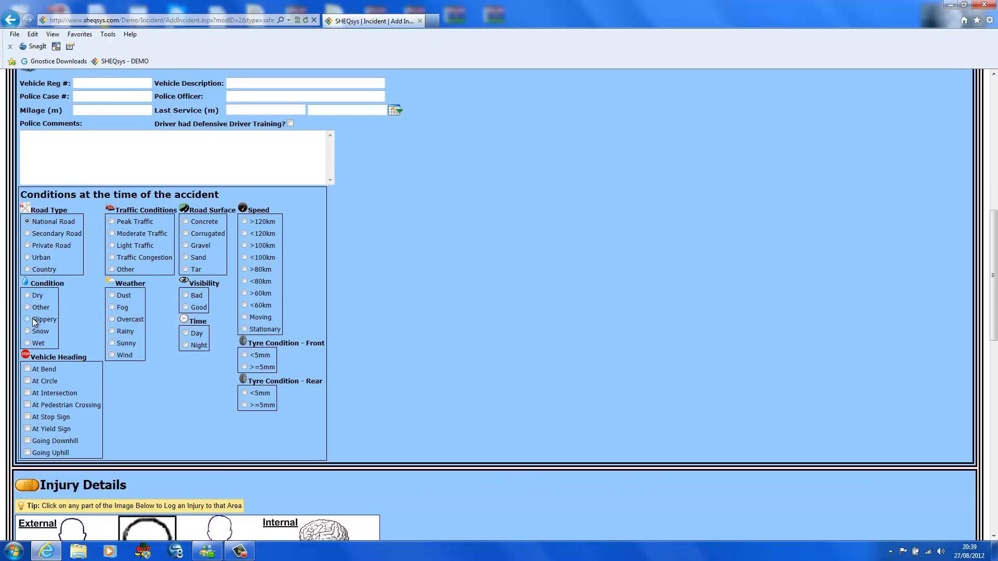
left_click(112, 233)
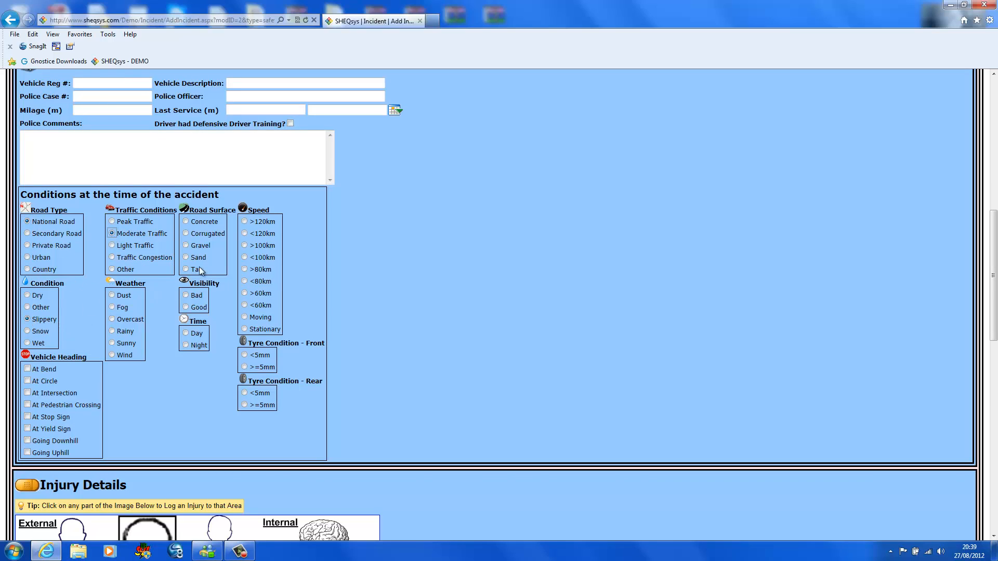
left_click(186, 234)
- Log an injury to the right hand on the external body diagram with the effect Laceration
scroll(376, 304, "down", 5)
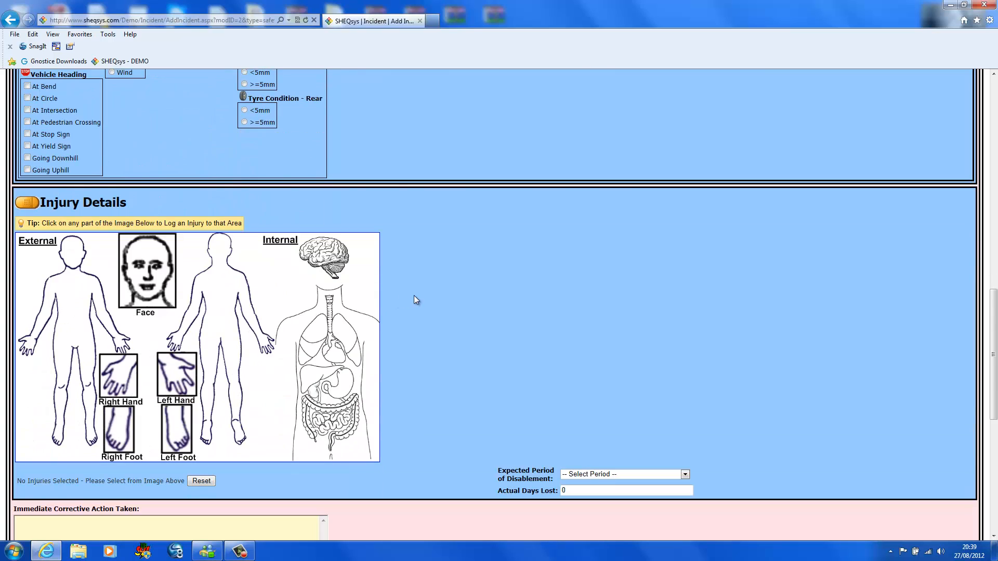
scroll(416, 300, "down", 2)
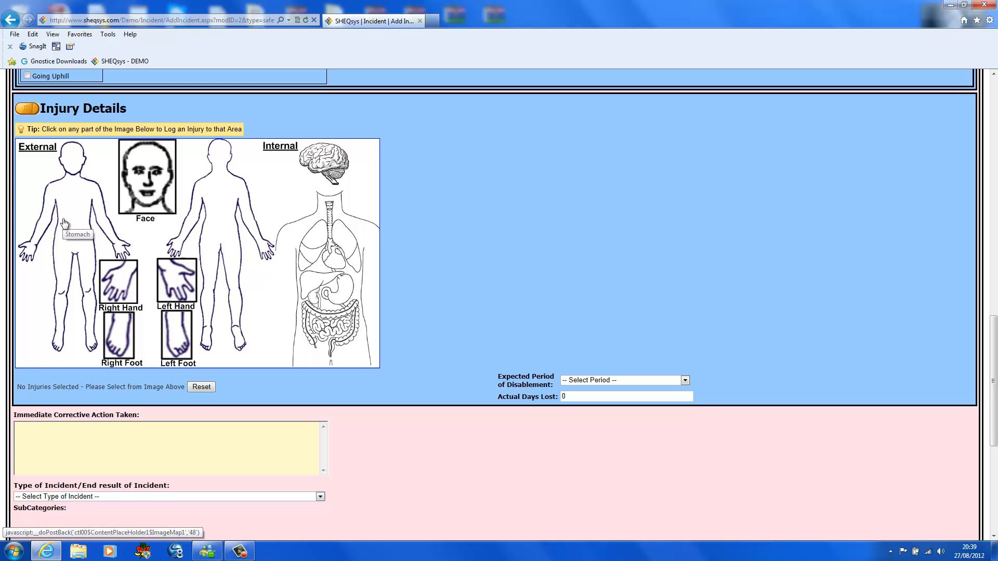
left_click(32, 246)
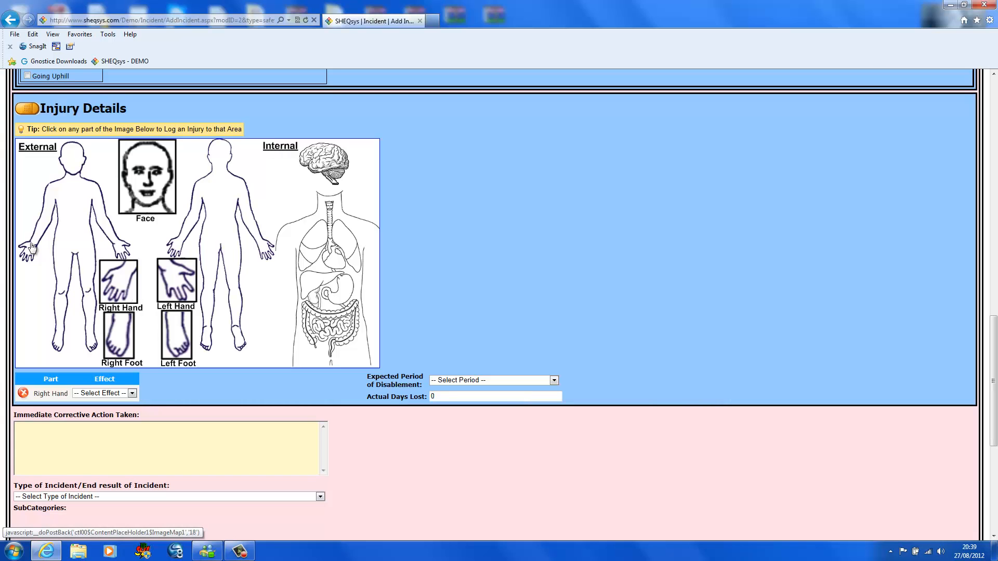
left_click(133, 394)
left_click(99, 358)
- Log a right knee injury with the effect Bruises and an internal lungs injury with the effect Crushing on the body diagrams
left_click(62, 293)
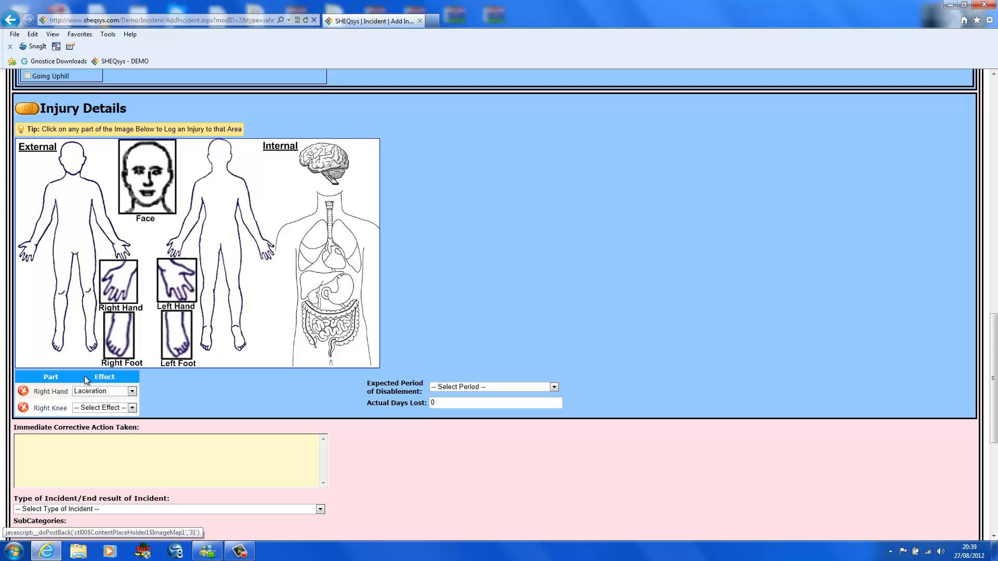
left_click(132, 408)
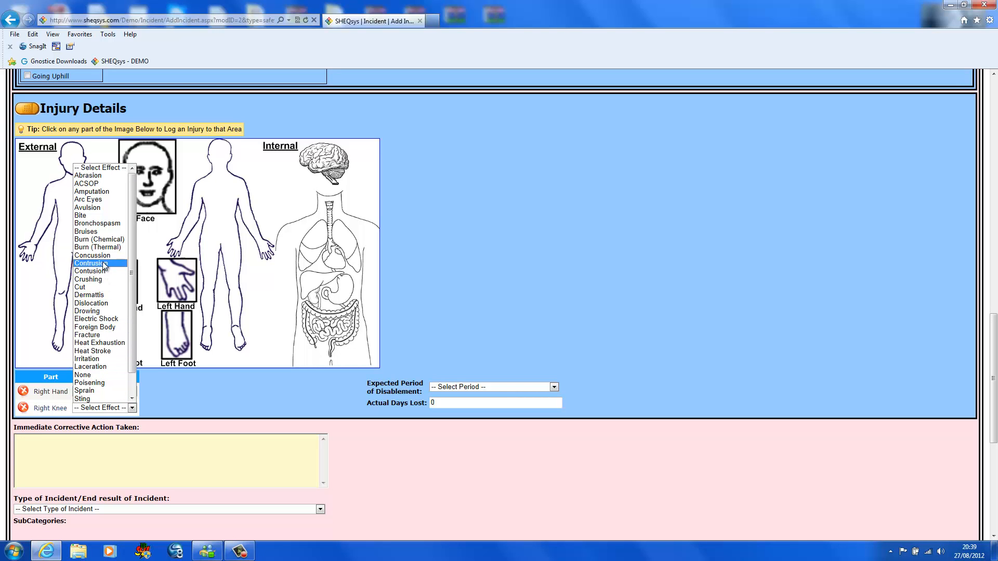
left_click(95, 231)
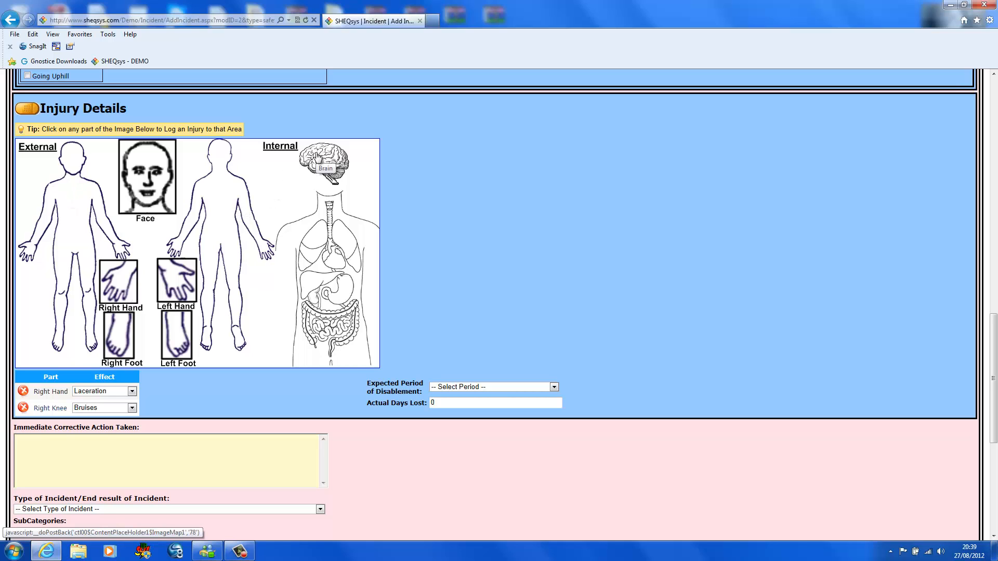
left_click(323, 237)
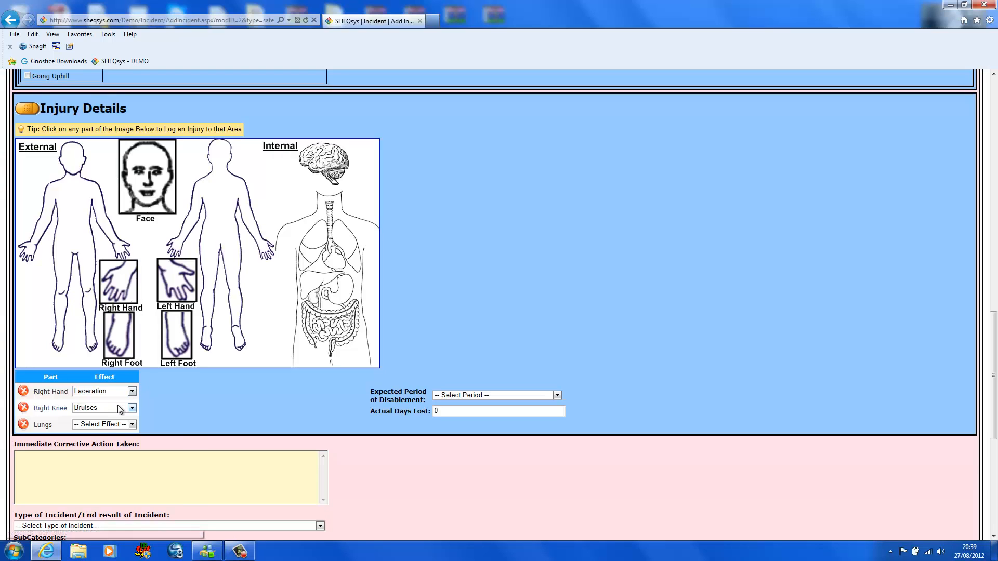
left_click(132, 425)
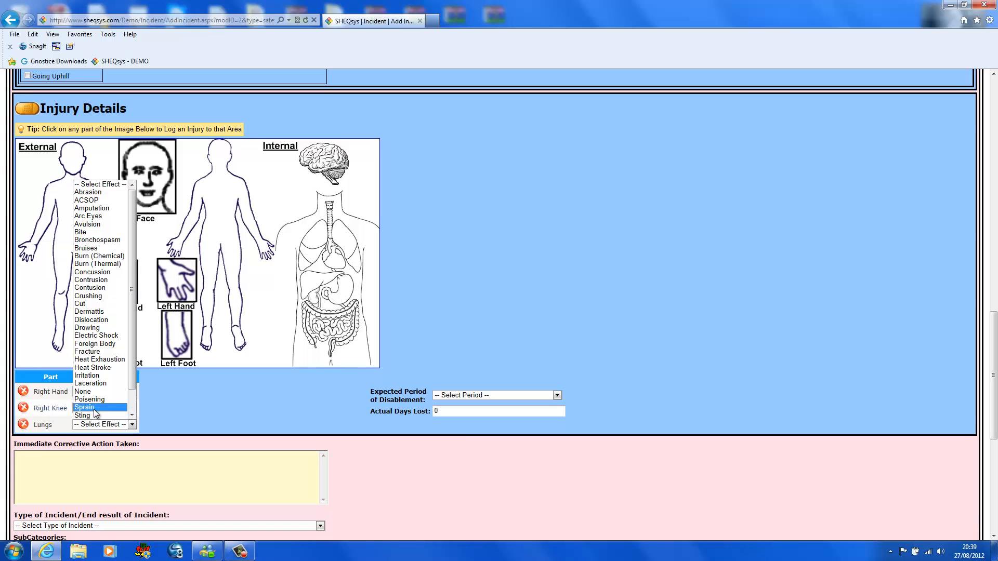
left_click(99, 296)
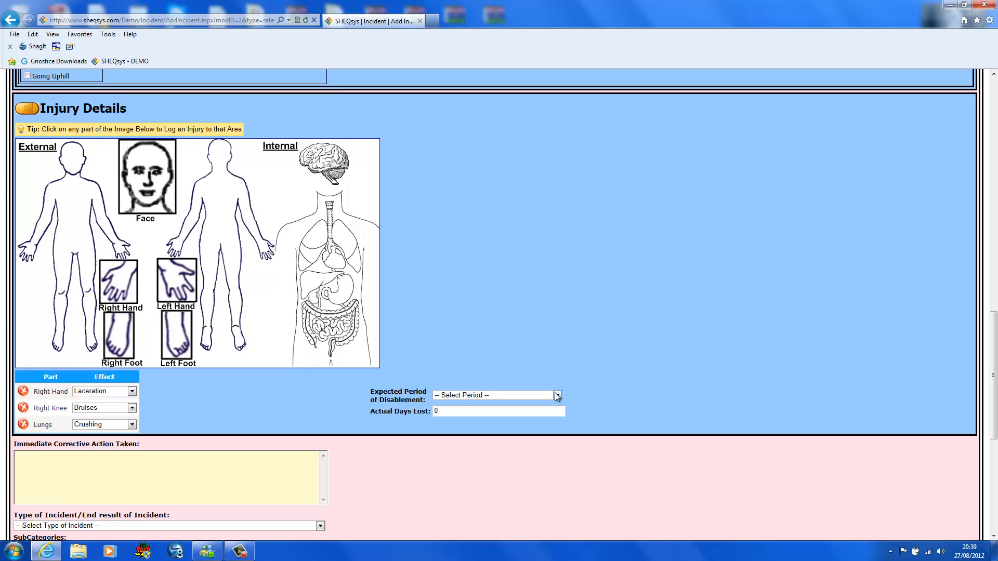
- Set the expected period of disablement in the injury details to 1-13 Days
left_click(557, 396)
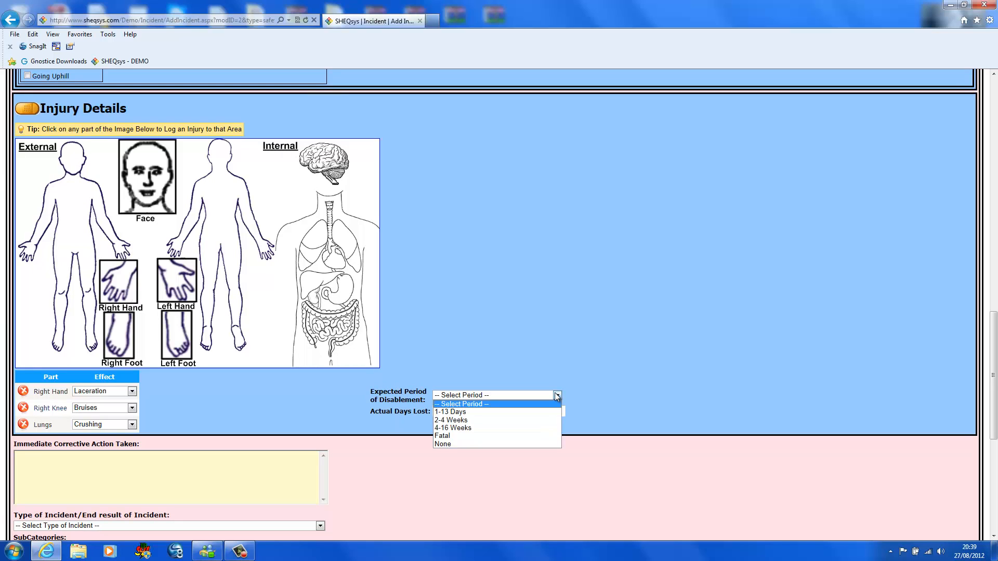
left_click(454, 412)
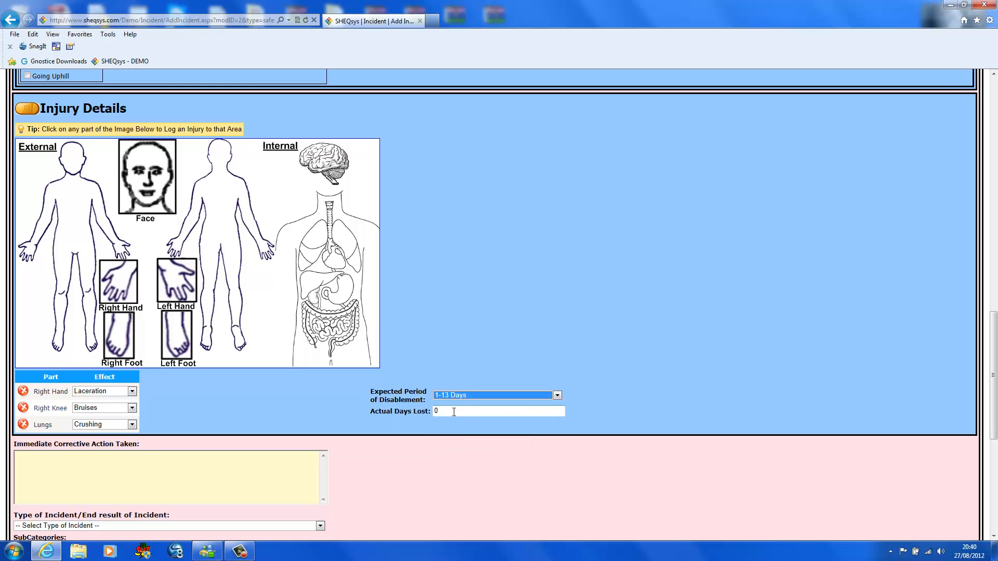
left_click(454, 412)
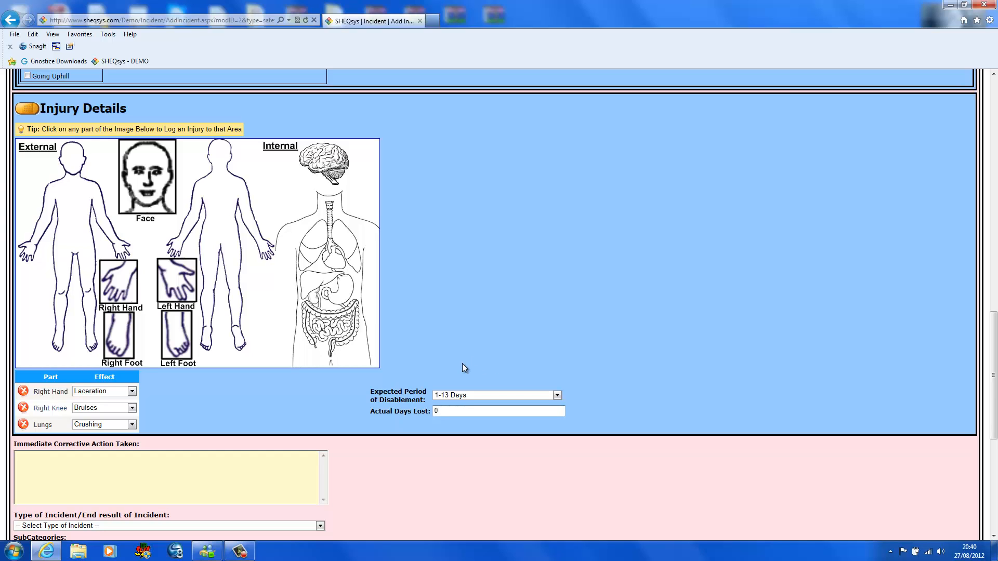
- Enter "cassacasfs" as the immediate corrective action and set the incident type to Injury classification with the subcategory First aid case
scroll(476, 337, "down", 3)
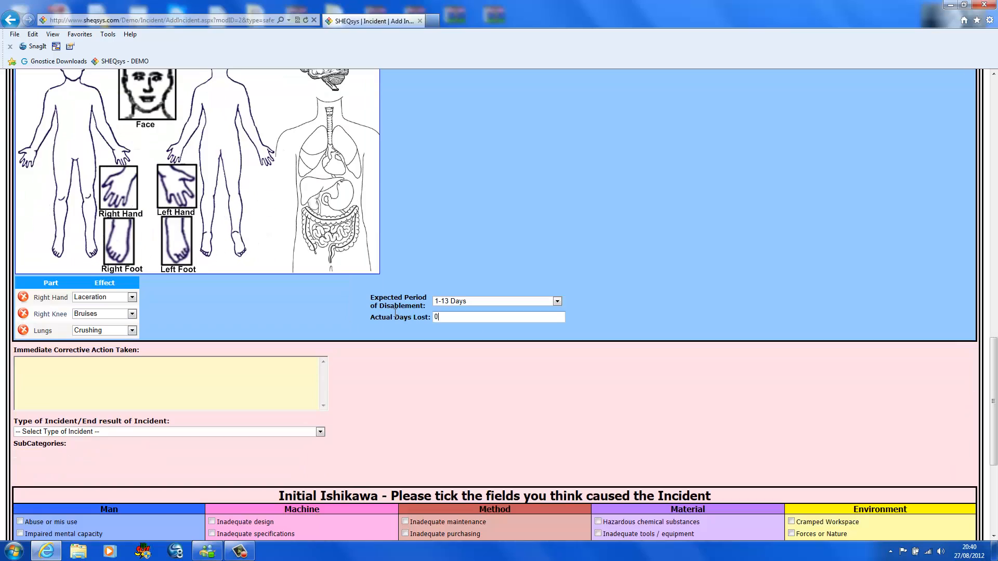
left_click(100, 278)
type("cassacasfs")
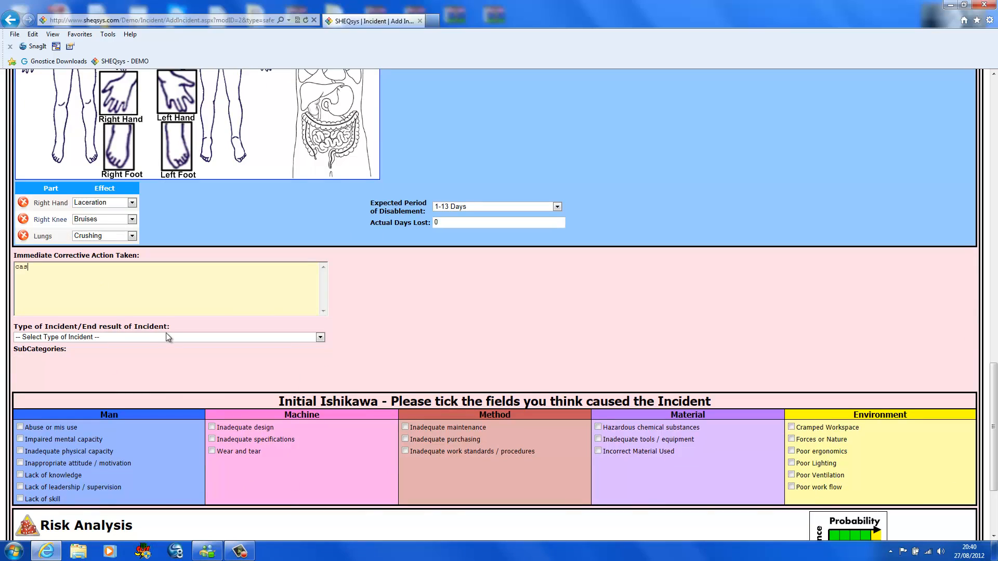
left_click(320, 337)
left_click(90, 354)
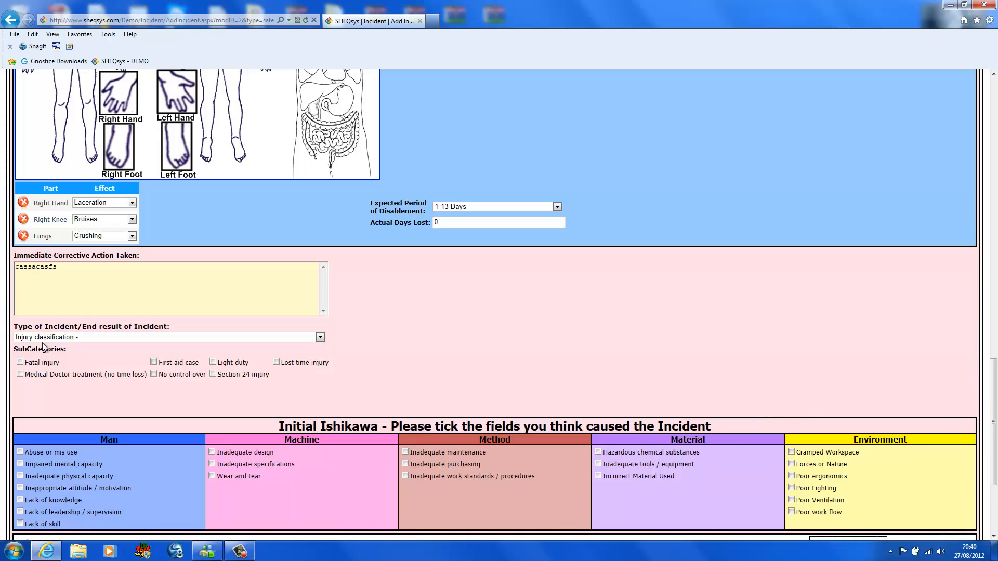
left_click(154, 362)
- Mark Abuse or mis use, Inadequate specifications, Inadequate tools / equipment and Cramped Workspace as causes in the Initial Ishikawa
scroll(366, 373, "down", 3)
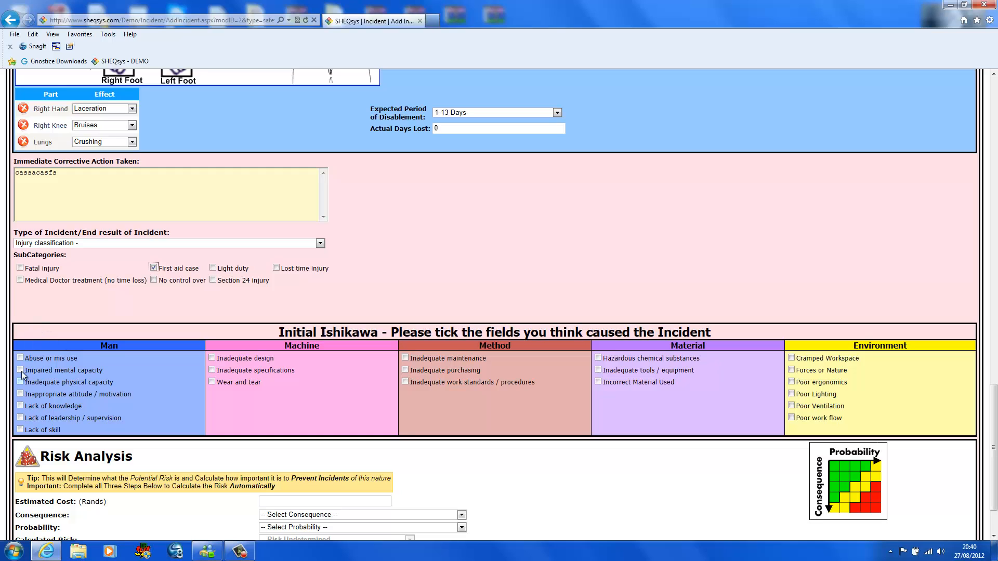
left_click(20, 358)
left_click(212, 371)
left_click(598, 370)
left_click(792, 358)
- Set the risk analysis's estimated cost to 10 Rands and its consequence to Major or Reportable Injury (Sec 24)
scroll(846, 243, "down", 3)
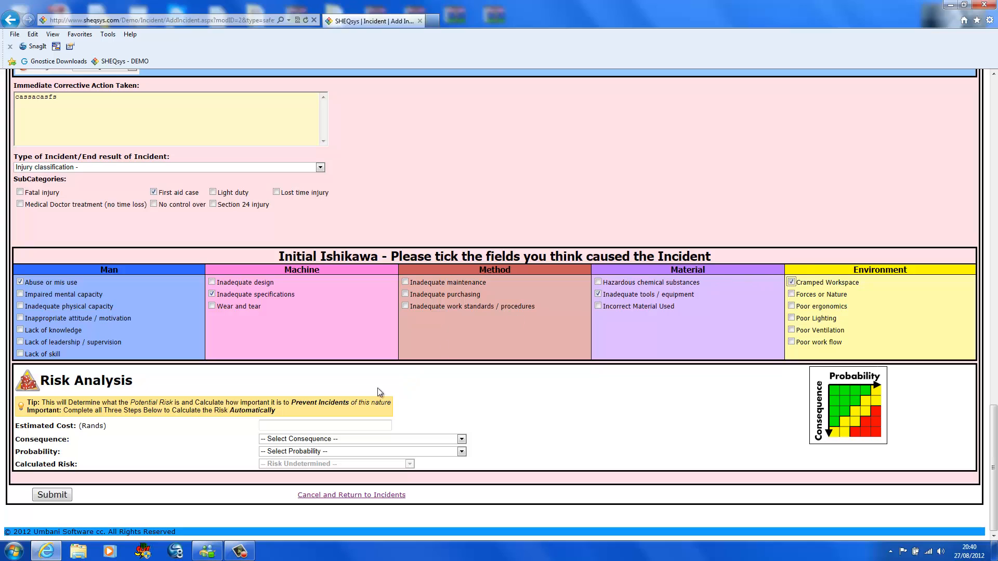
left_click(297, 426)
type("10")
left_click(461, 439)
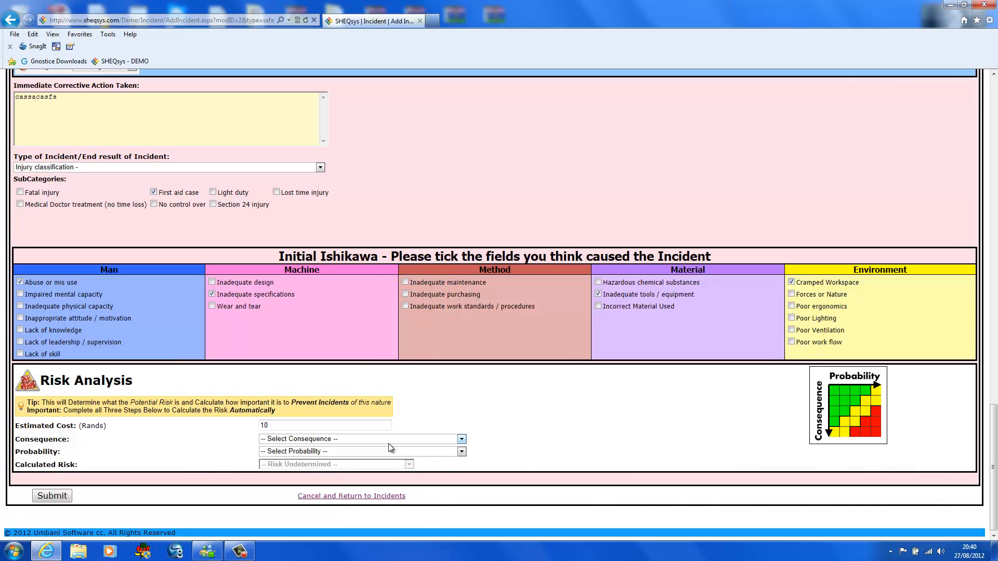
left_click(461, 439)
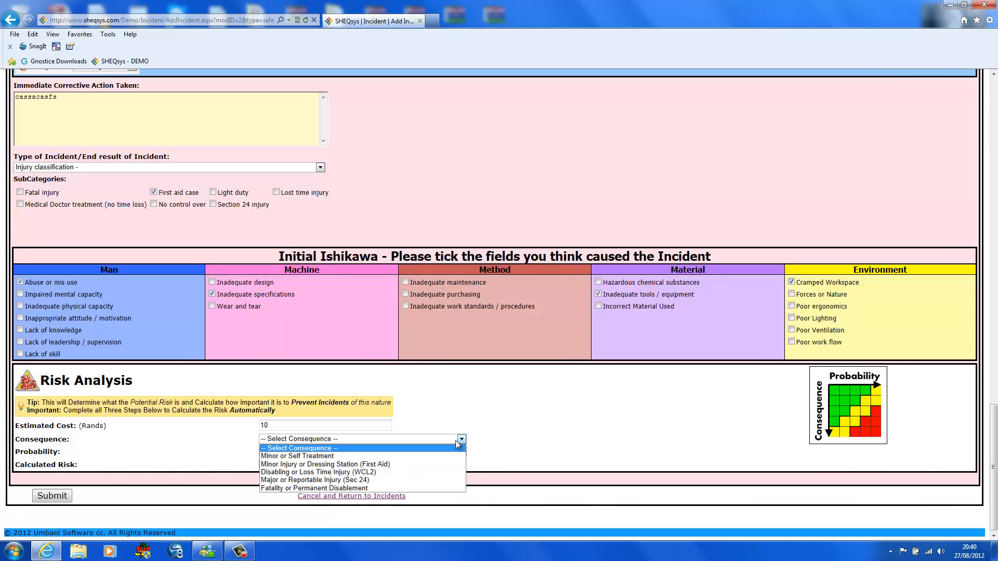
left_click(313, 456)
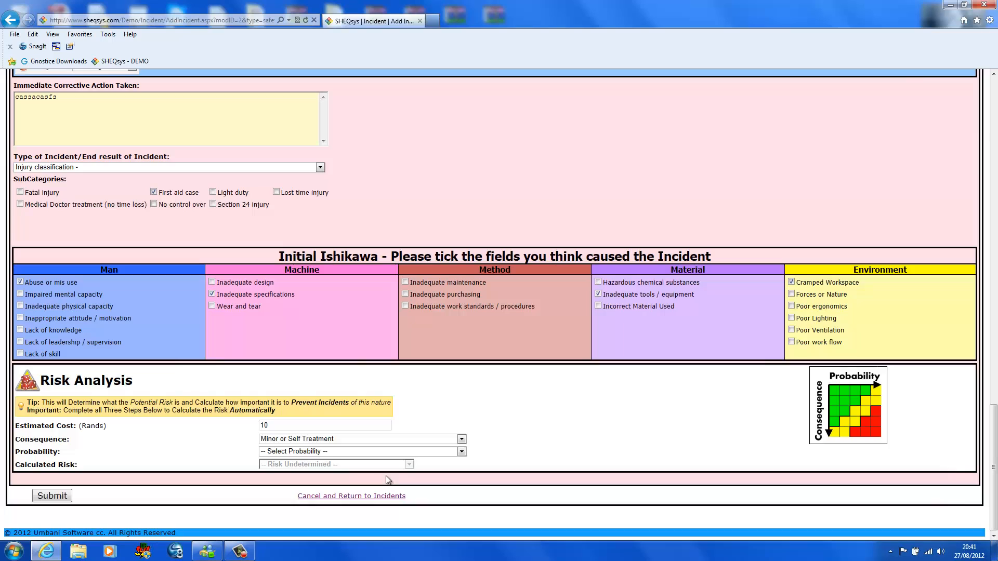
left_click(461, 441)
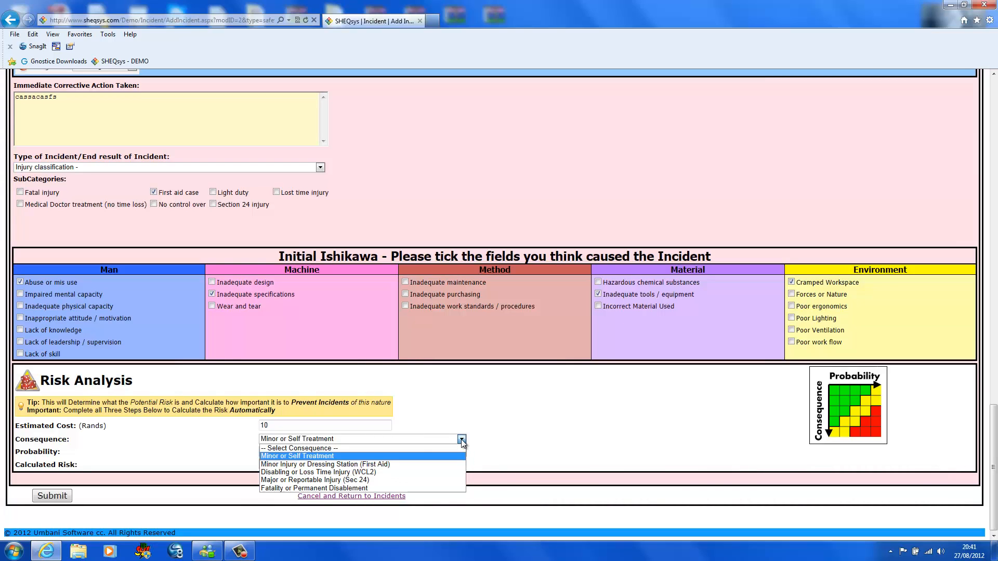
left_click(327, 480)
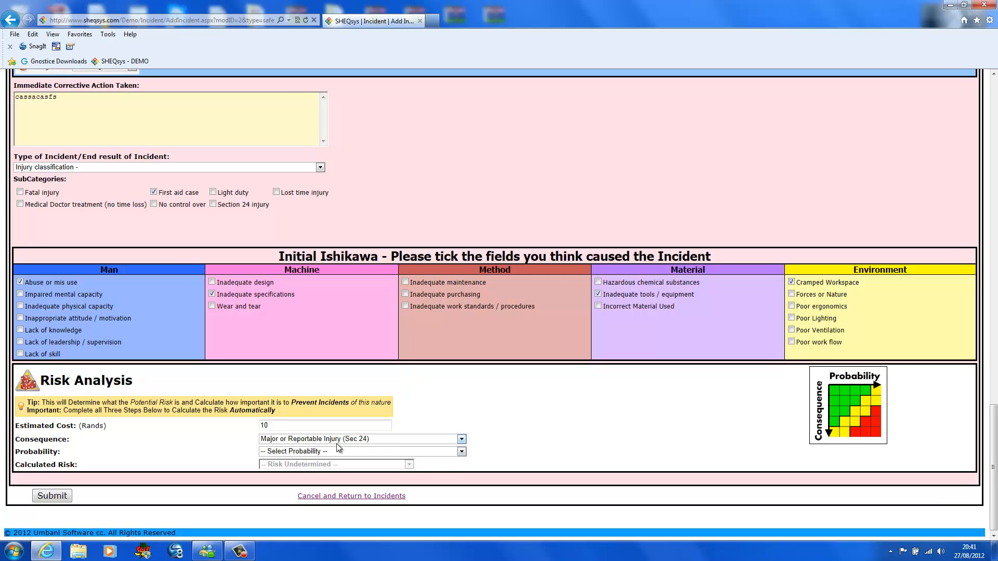
- Set the risk probability to Frequent - Can Happen Daily and submit the incident
left_click(461, 452)
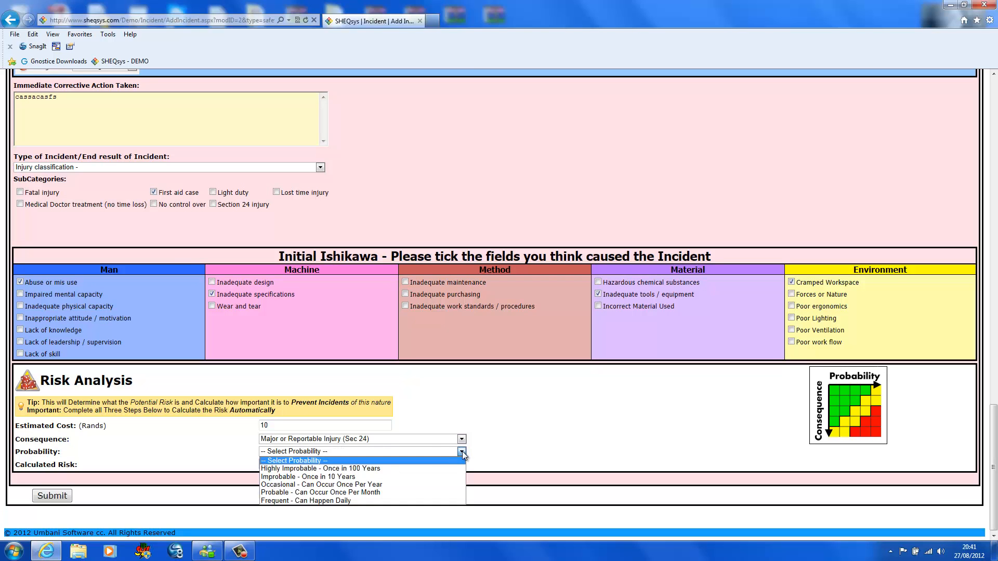
left_click(326, 500)
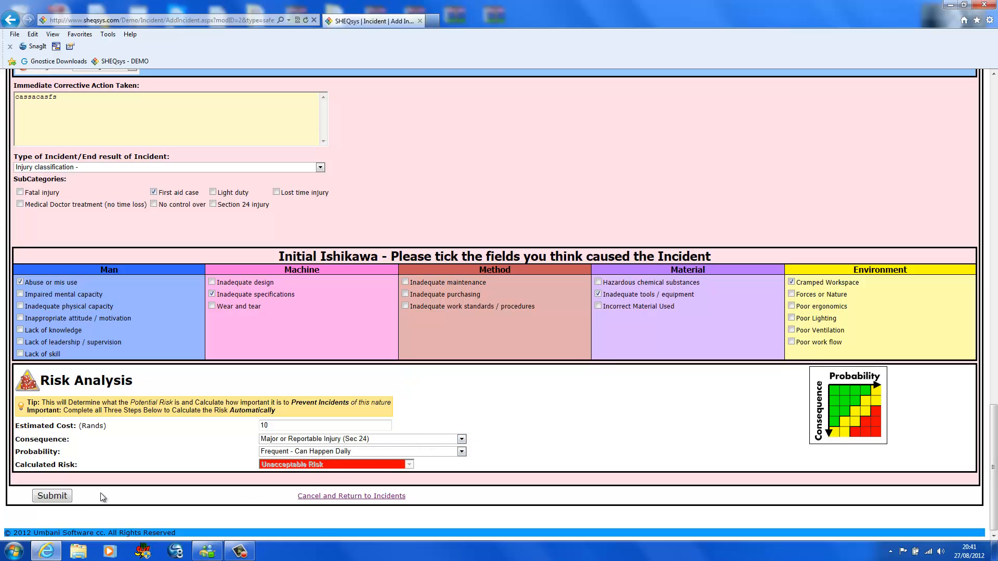
left_click(59, 500)
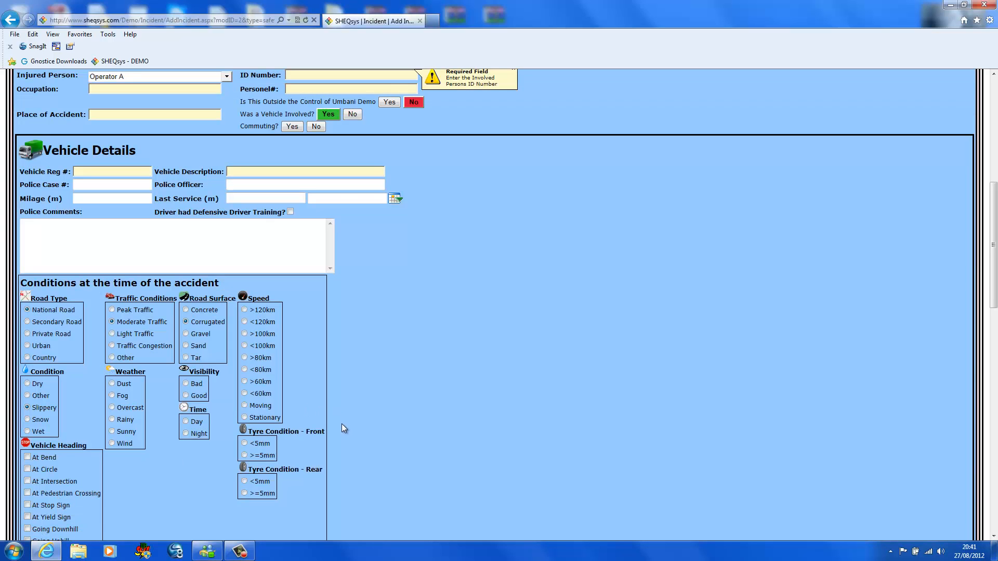
- Fill in the injured person's ID number and personnel number, and enter 222 as both the occupation and the place of accident
scroll(342, 423, "up", 3)
scroll(337, 426, "up", 3)
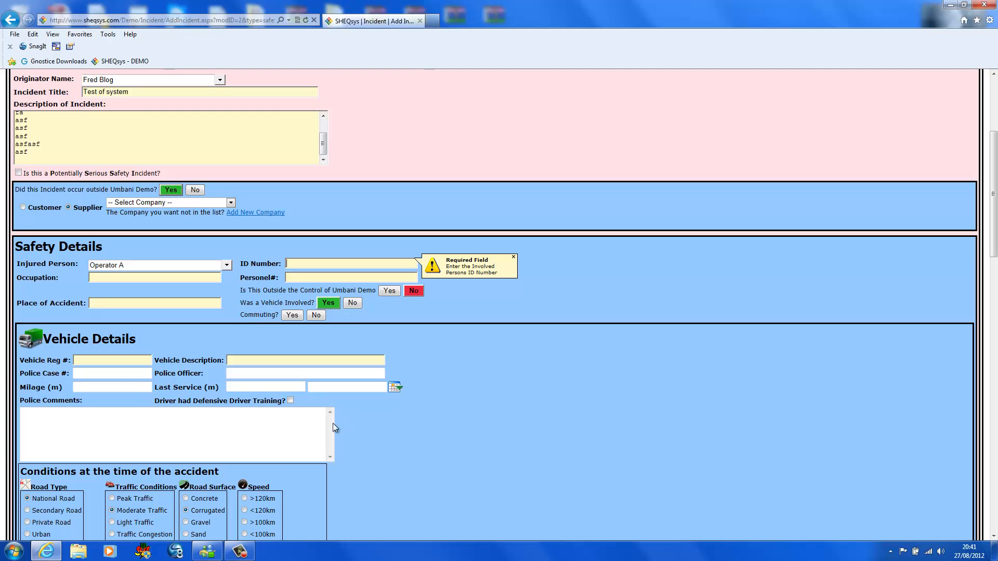
type("1234")
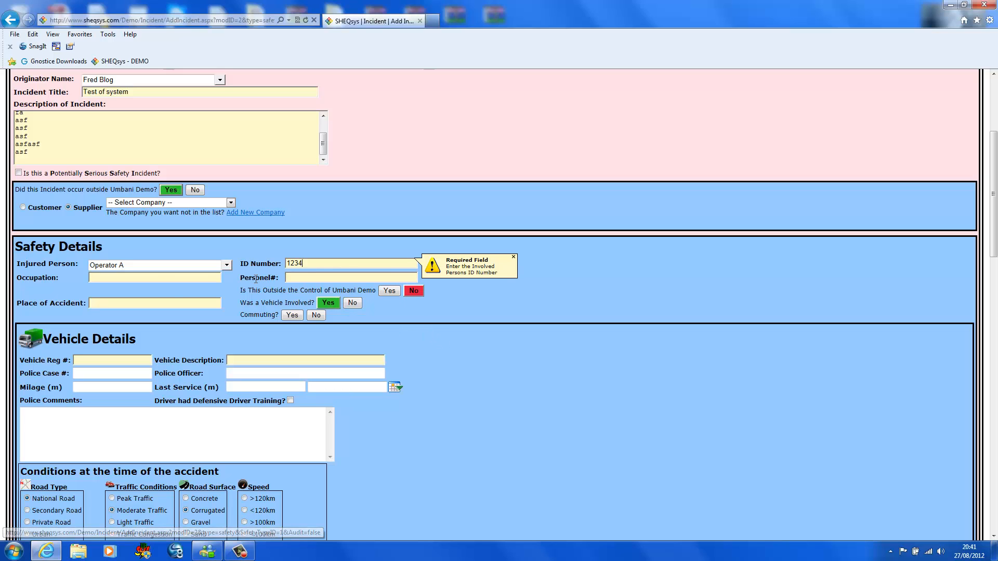
left_click(154, 281)
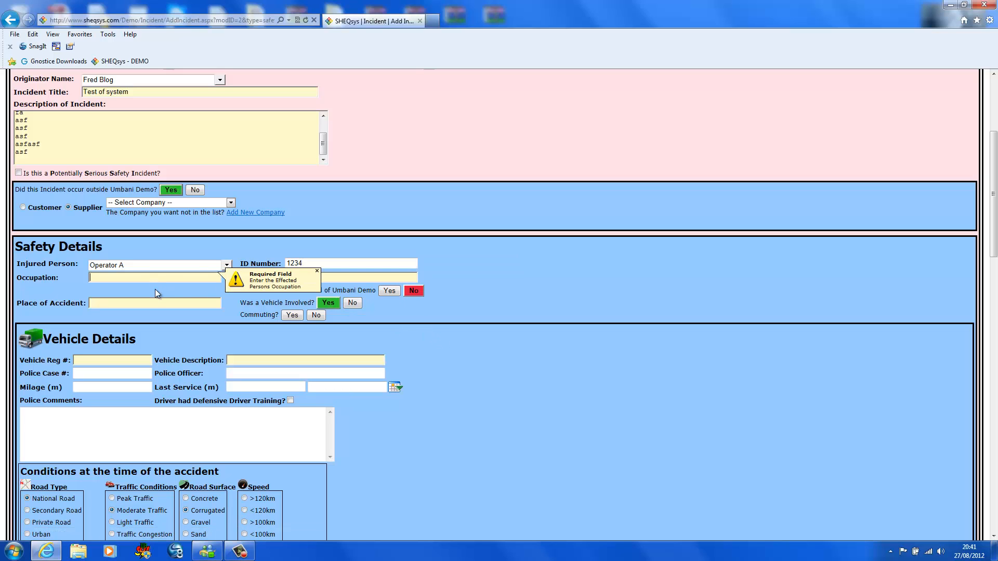
type("222")
left_click(342, 283)
type("3")
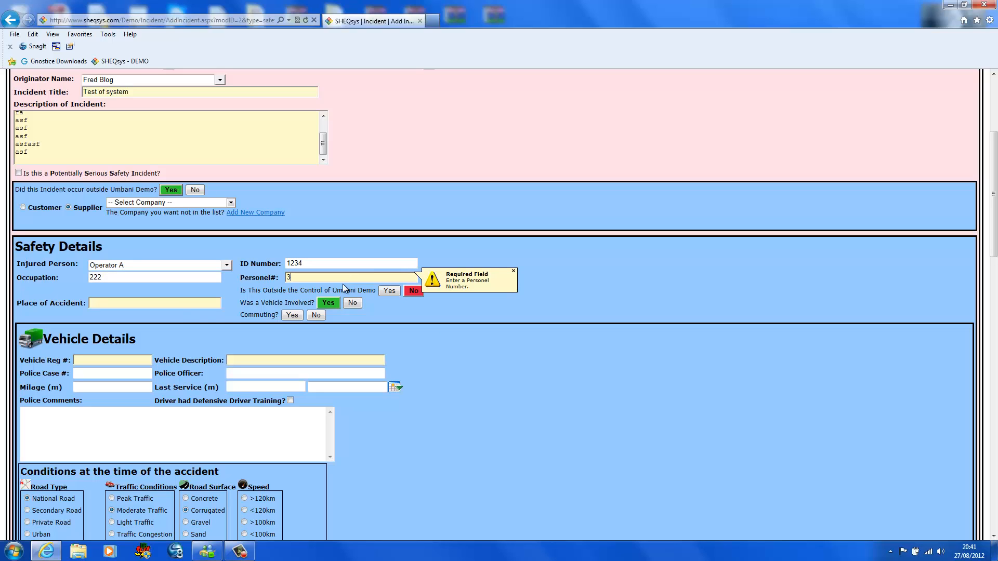
type("33")
left_click(149, 303)
type("222")
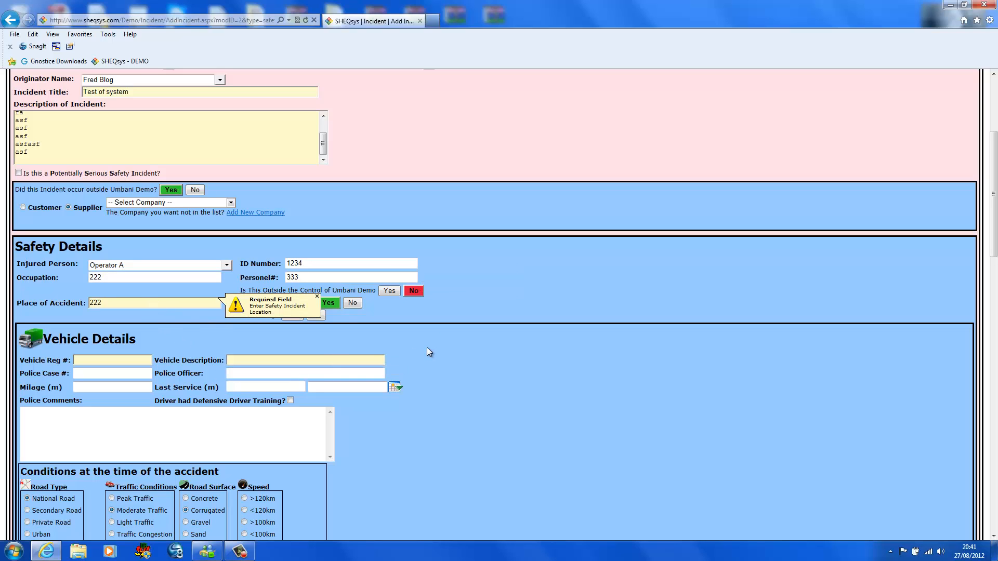
- Leave the new incident form for the Incident module's list and filter it to safety incidents
scroll(428, 351, "down", 20)
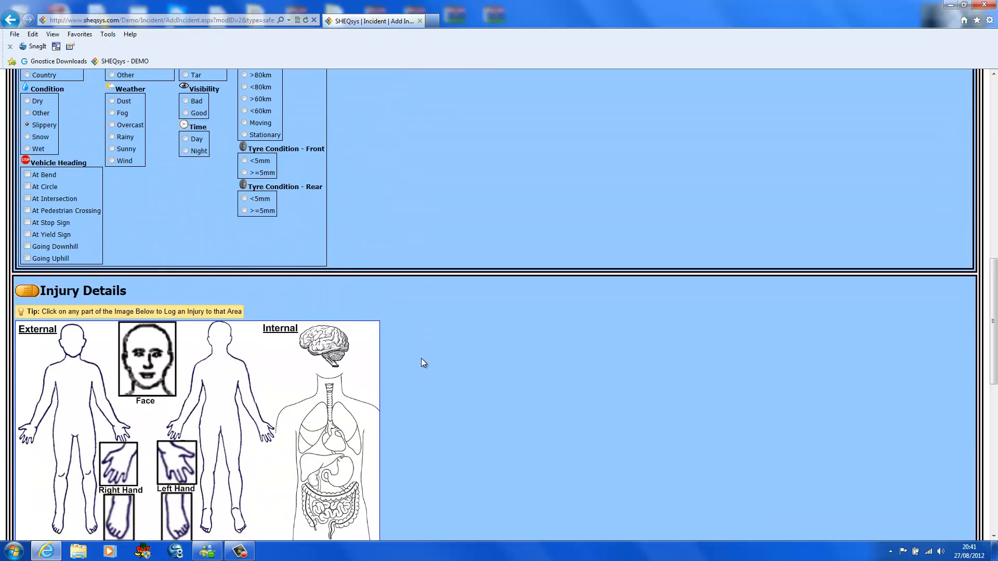
scroll(421, 367, "up", 20)
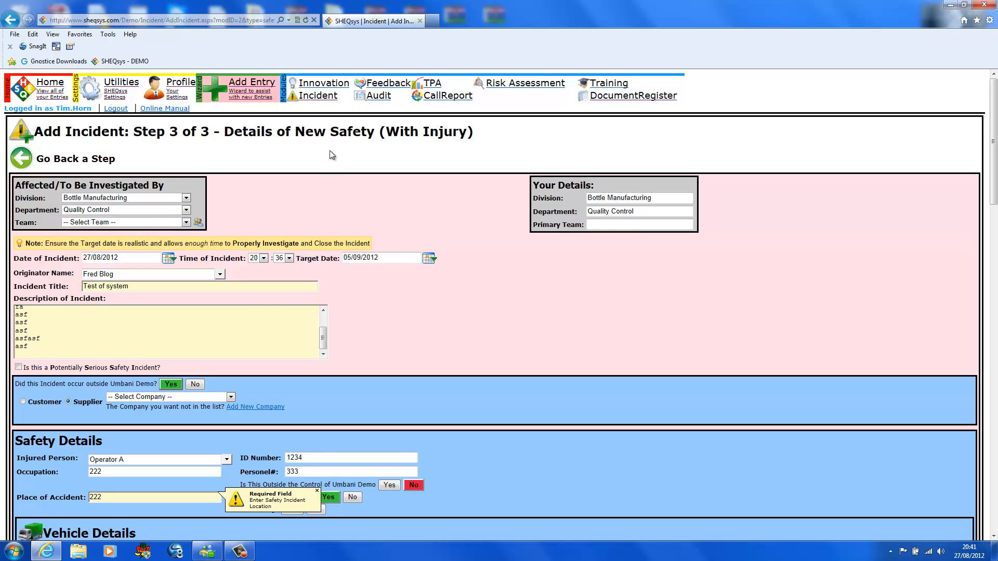
left_click(320, 102)
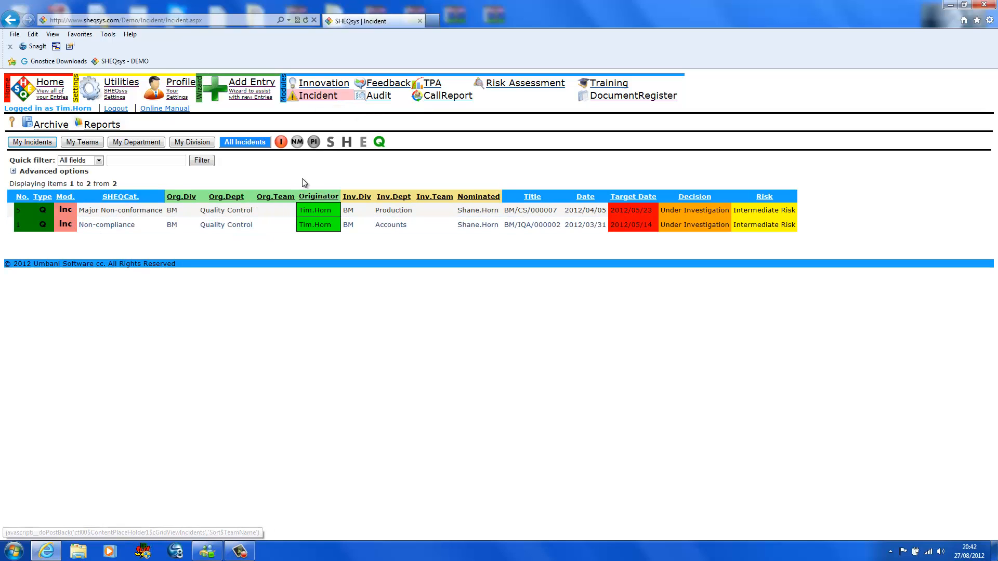
left_click(330, 143)
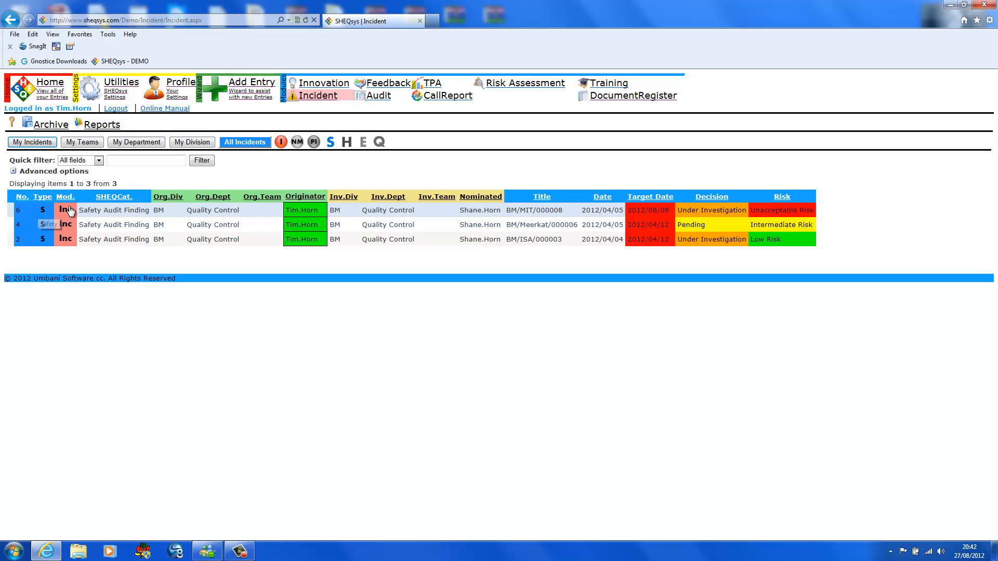
- Open safety incident 6 and examine its details, risk analysis, upload areas and investigation section
left_click(95, 213)
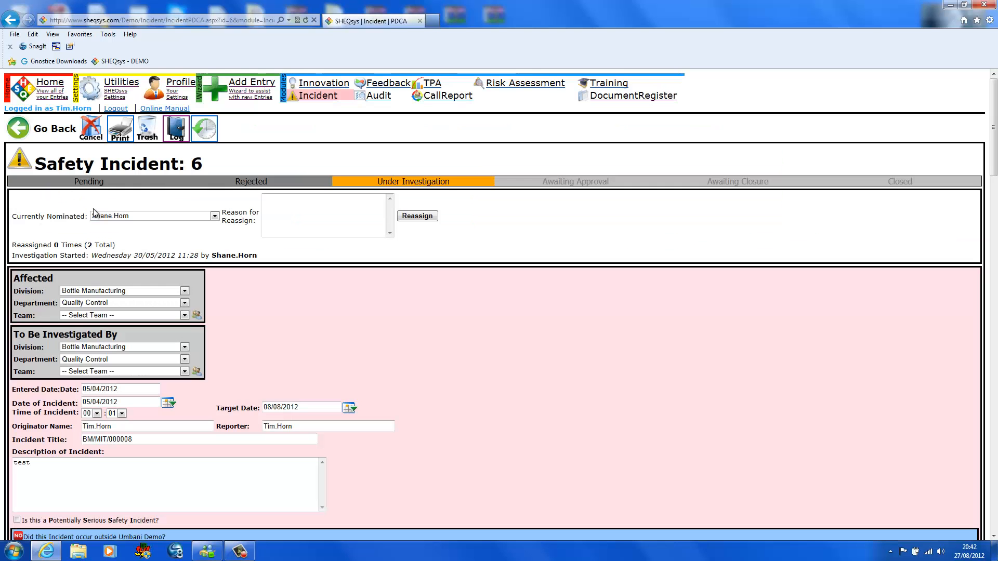
scroll(278, 230, "down", 10)
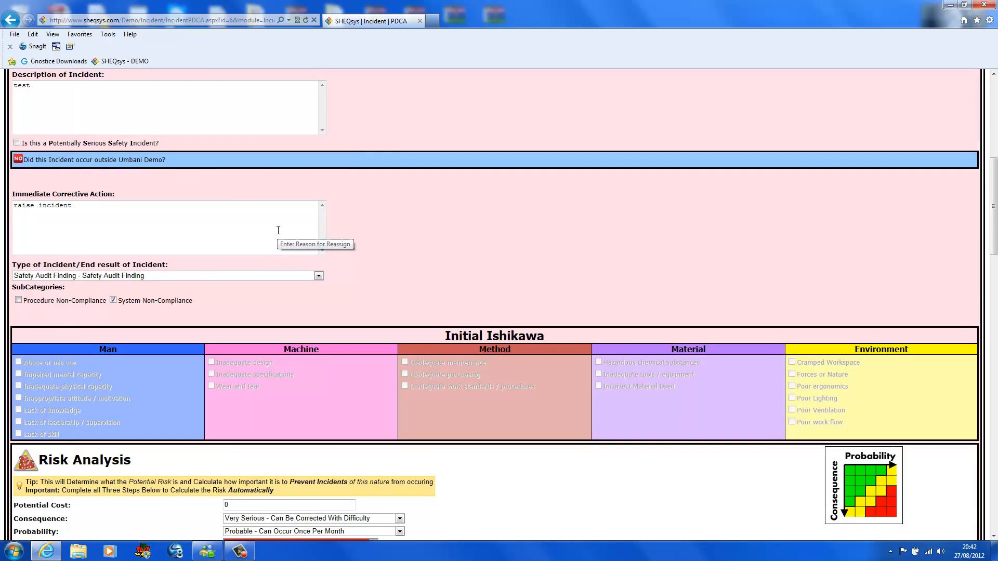
scroll(278, 233, "down", 4)
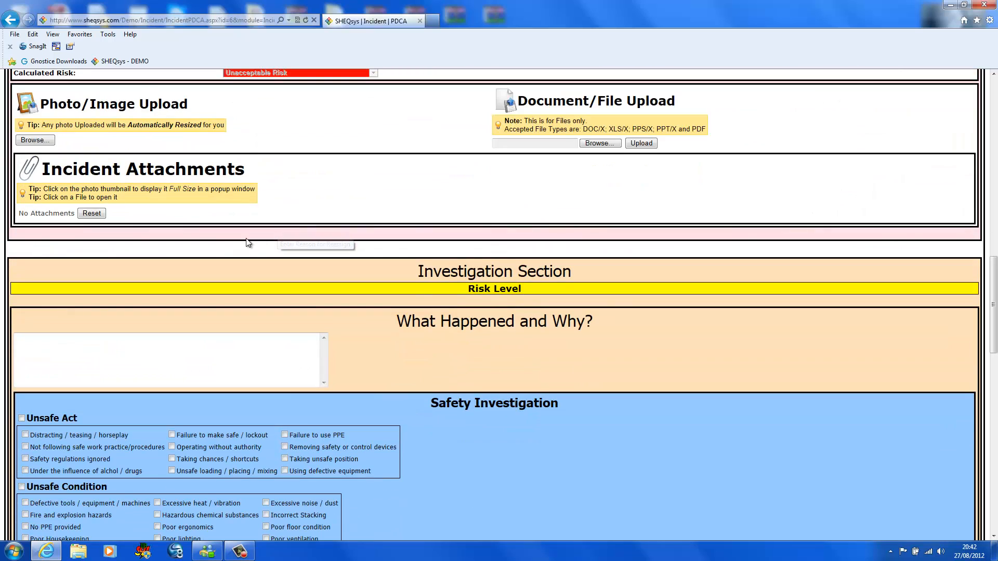
scroll(281, 244, "up", 2)
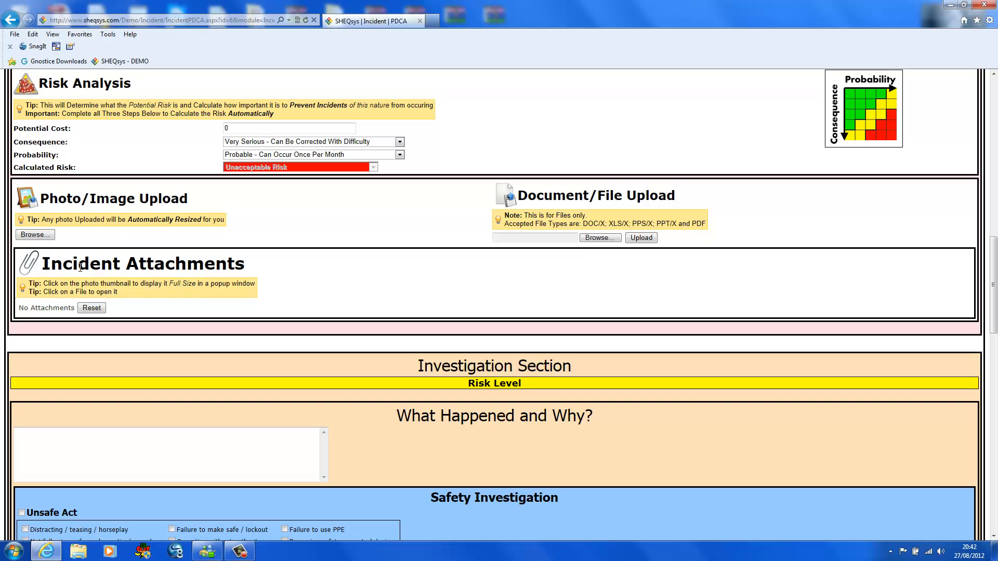
- Upload the photo DSC02114.JPG from the Balloon-Dec08 pictures folder to safety incident 6 and finish the upload wizard
left_click(33, 235)
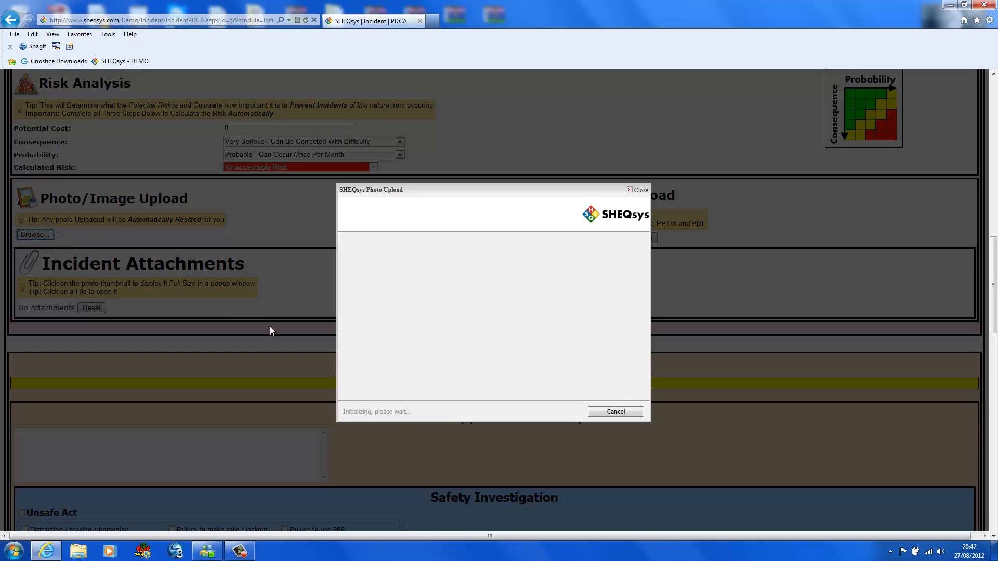
left_click(552, 413)
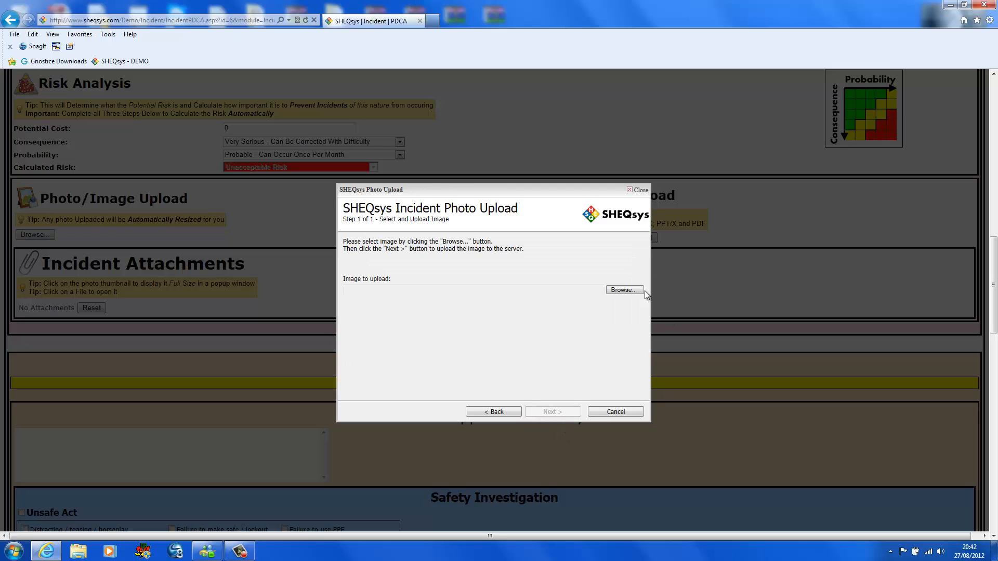
left_click(621, 290)
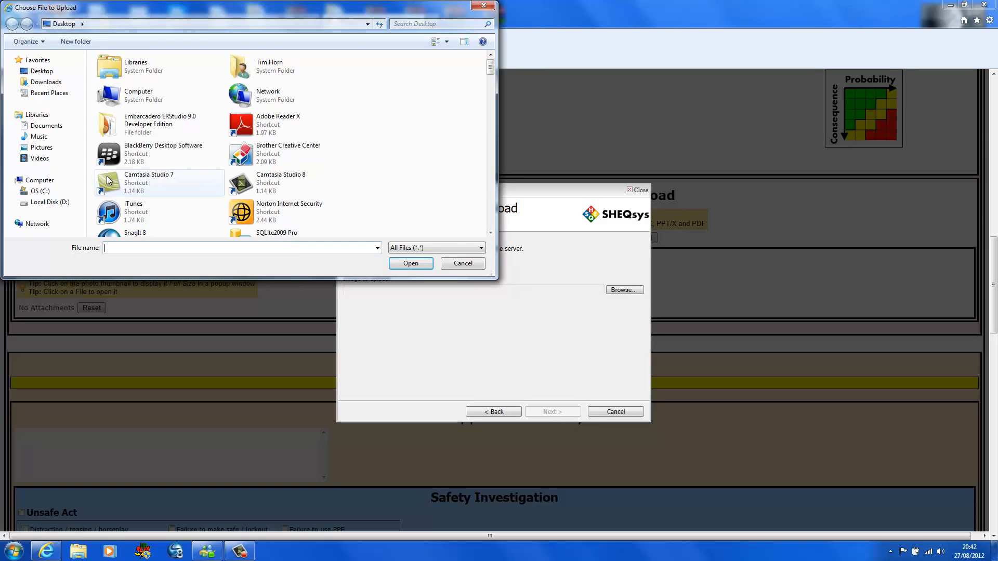
left_click(41, 148)
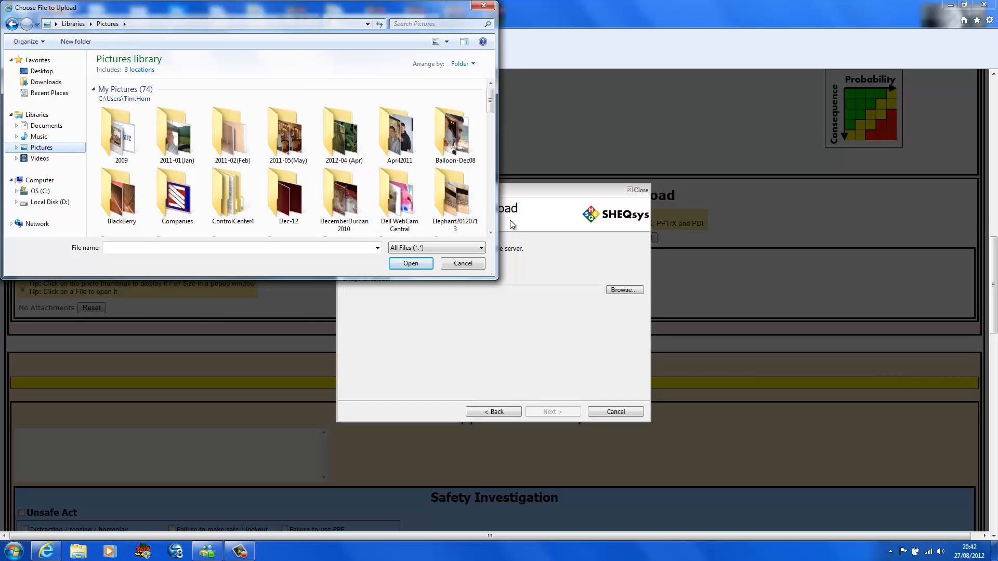
double_click(452, 137)
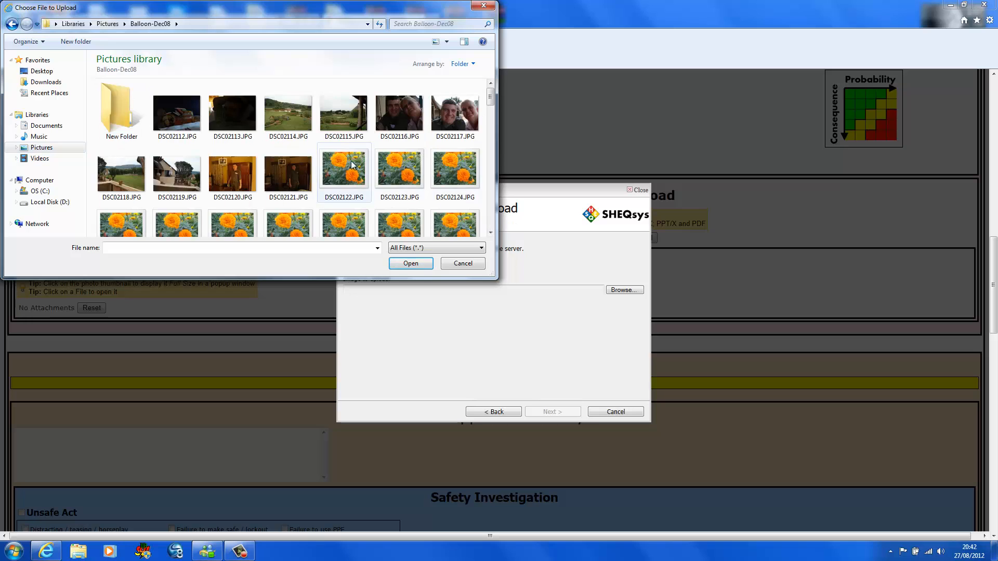
double_click(288, 114)
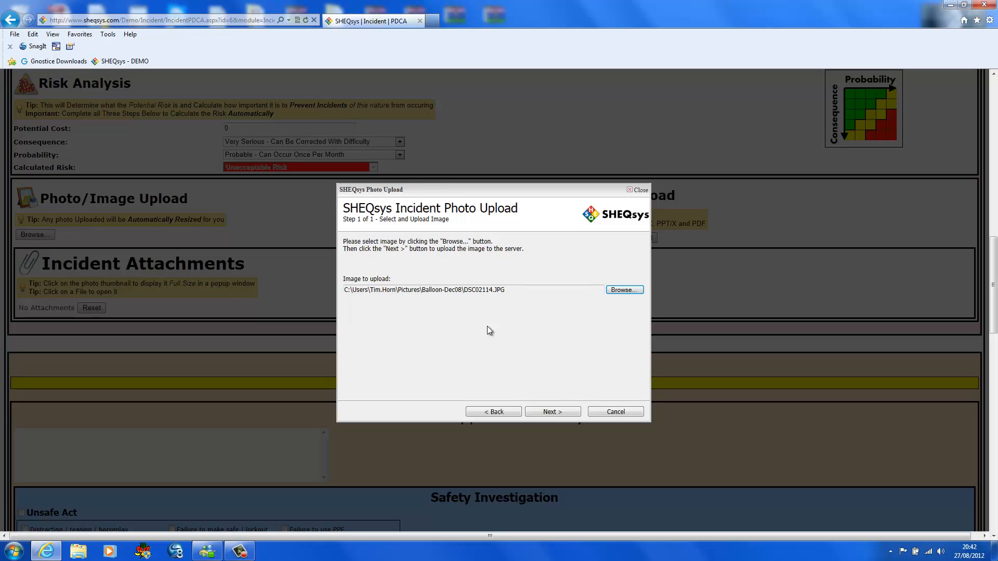
left_click(554, 411)
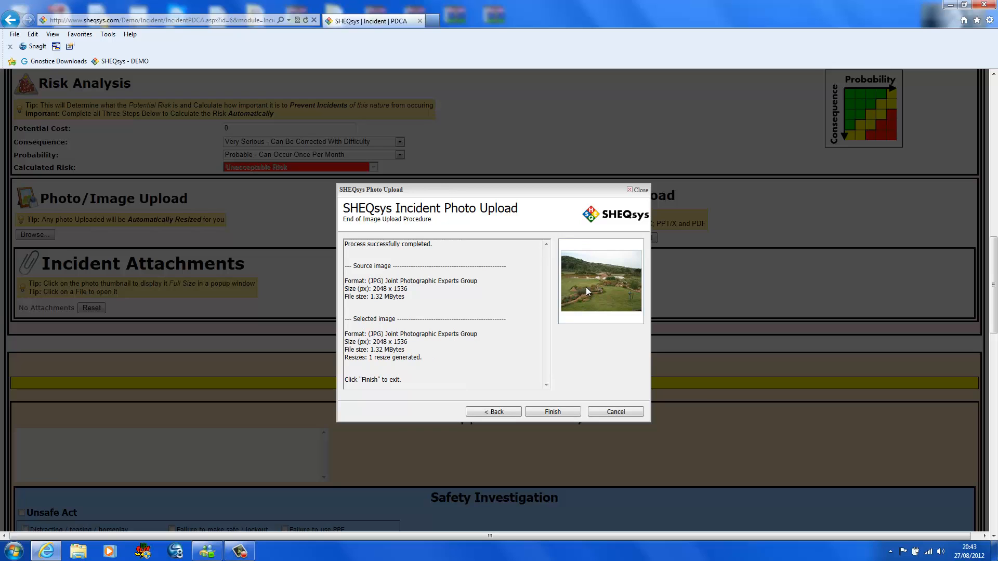
left_click(554, 411)
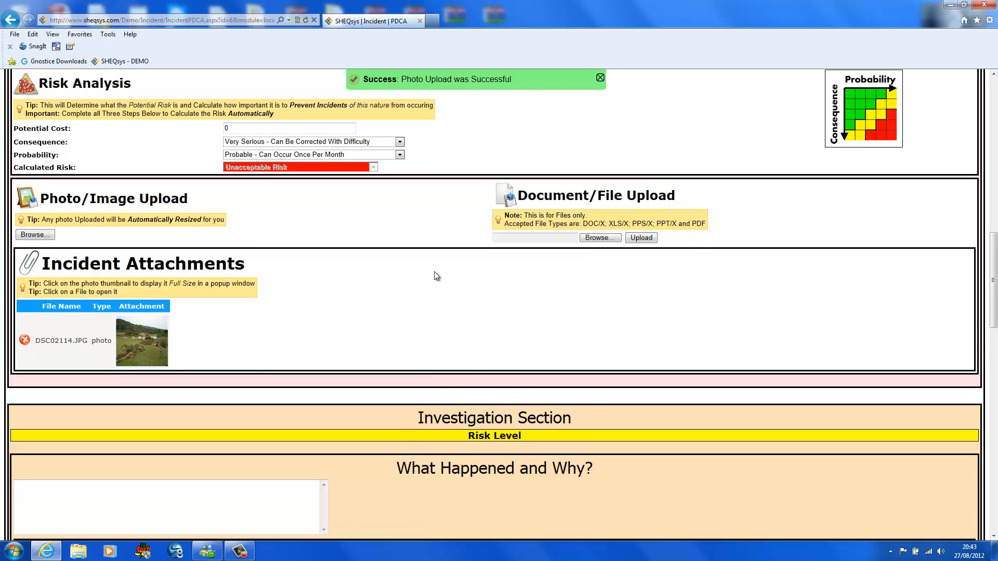
- In the Safety Investigation, mark Unsafe Act and its cause Not following safe work practice/procedures
scroll(436, 276, "down", 2)
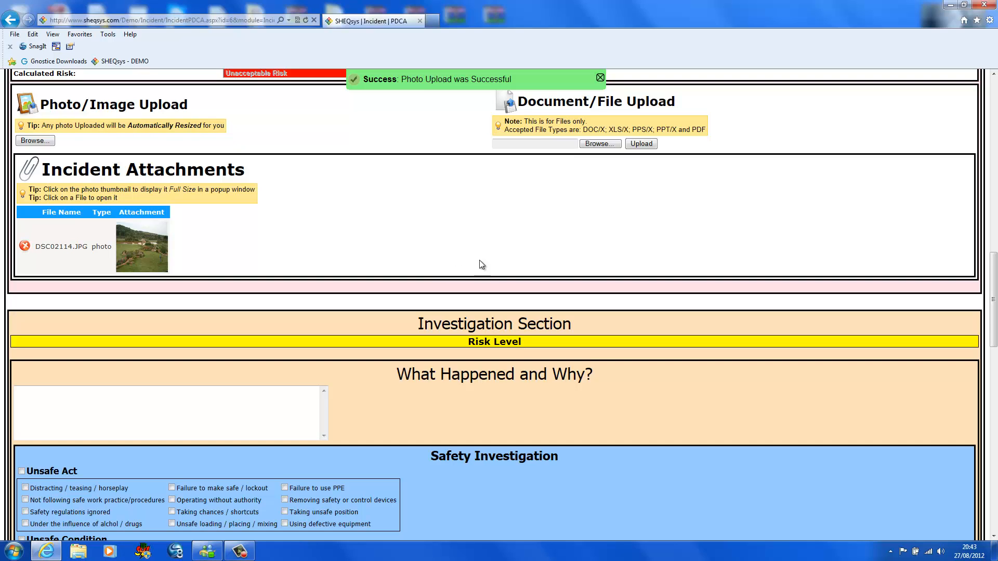
scroll(517, 281, "down", 2)
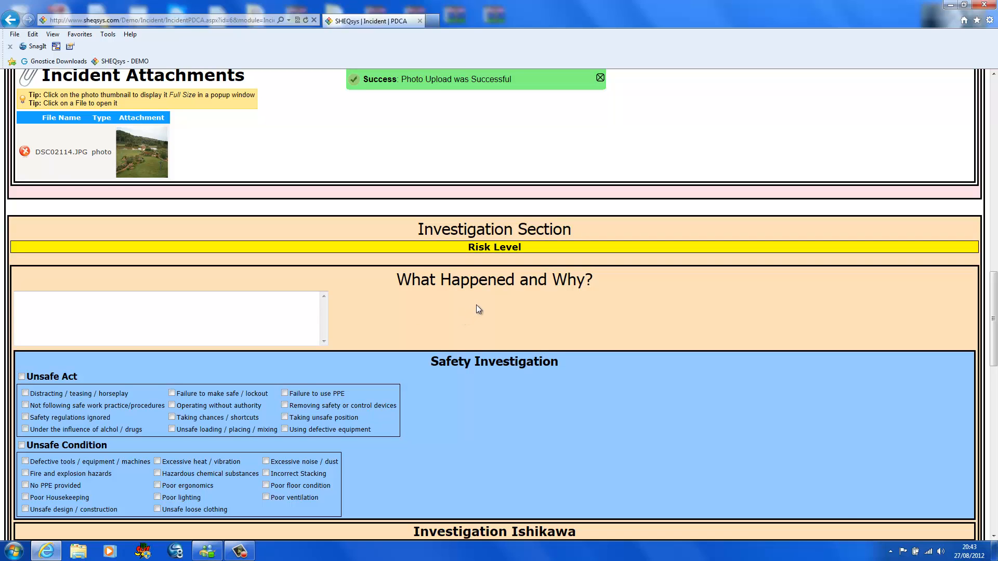
scroll(478, 309, "down", 3)
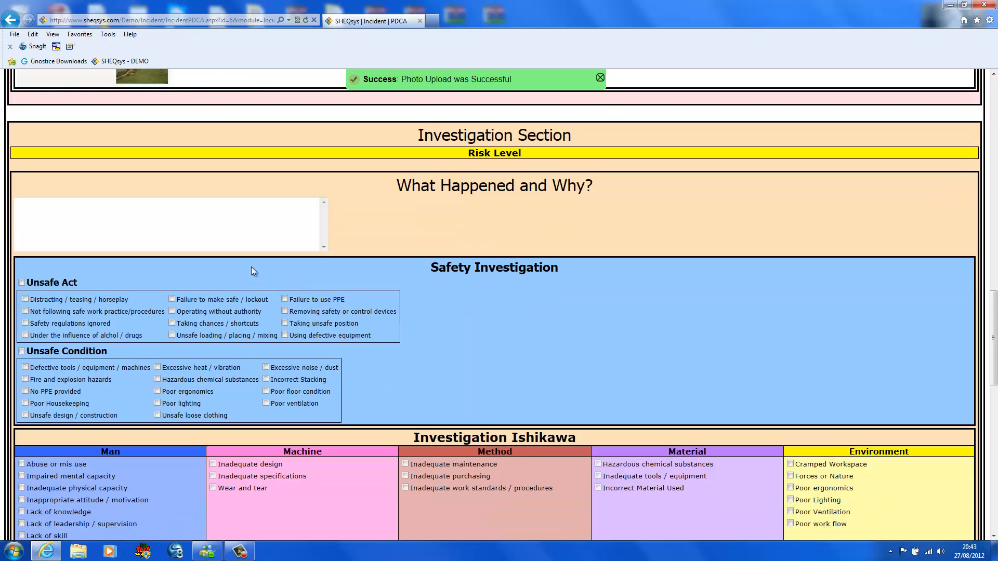
scroll(235, 285, "down", 3)
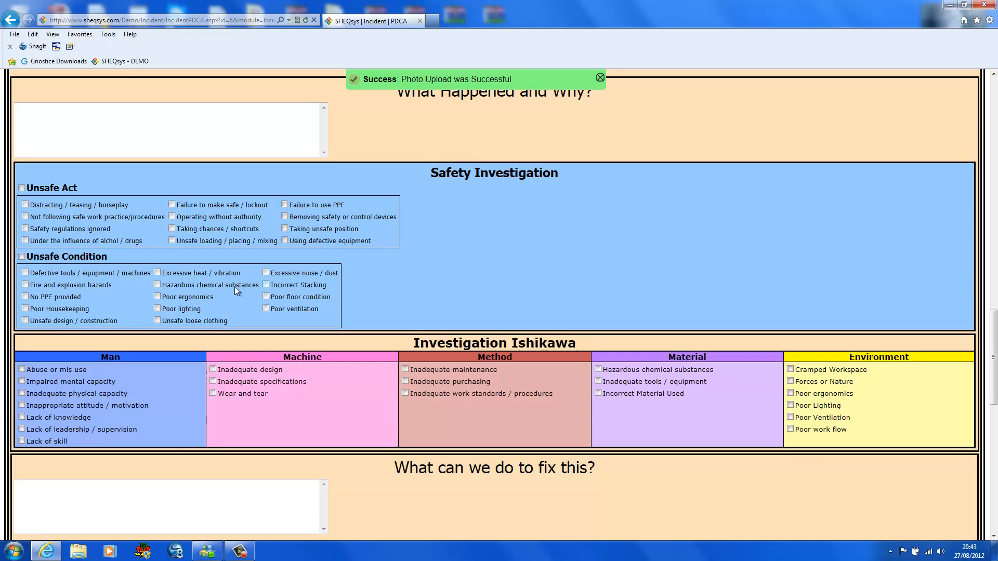
left_click(23, 188)
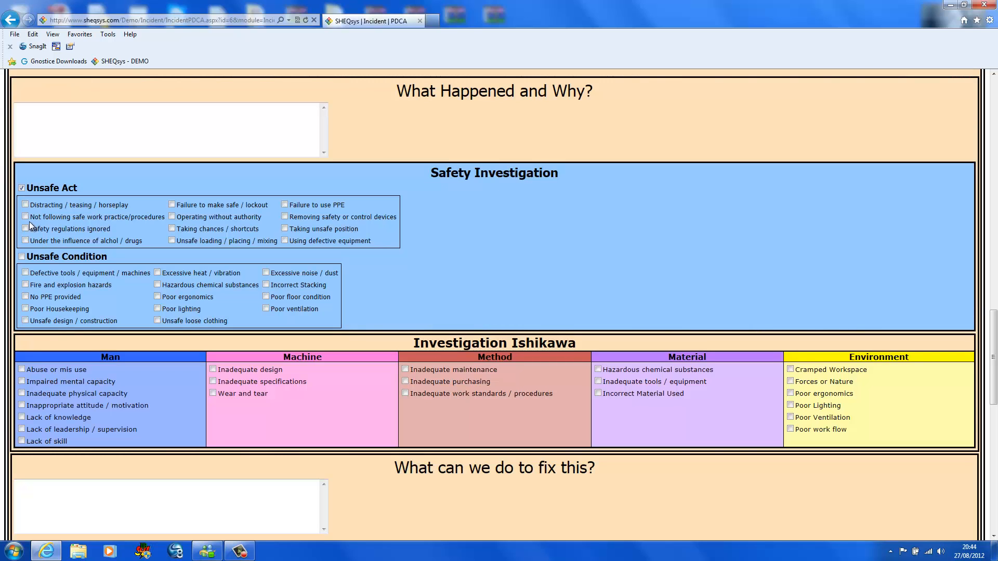
left_click(25, 217)
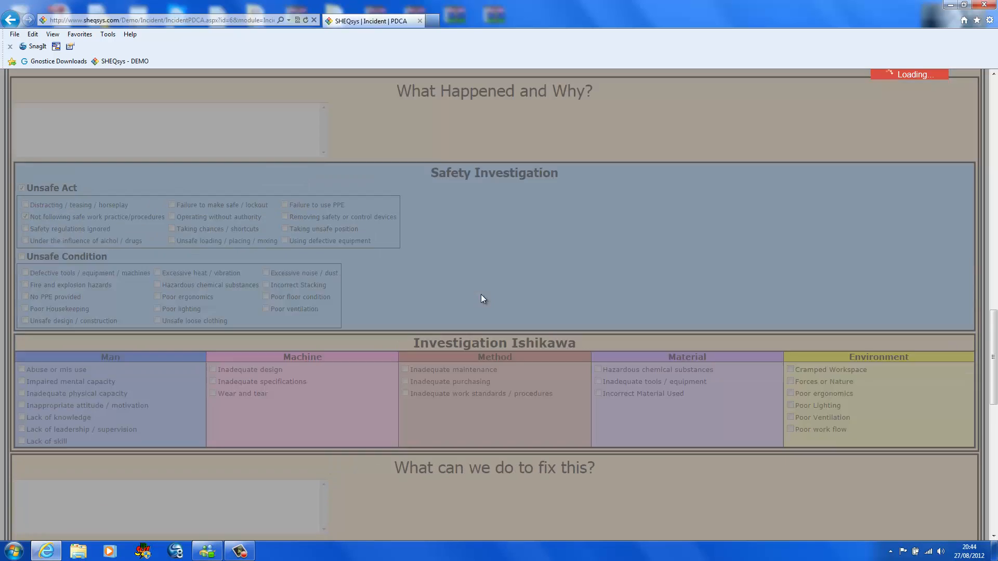
- Examine the investigation's Ishikawa causes, fix and prevention questions, PDCA Improvement Cycle, closure options and comment history
scroll(481, 294, "down", 3)
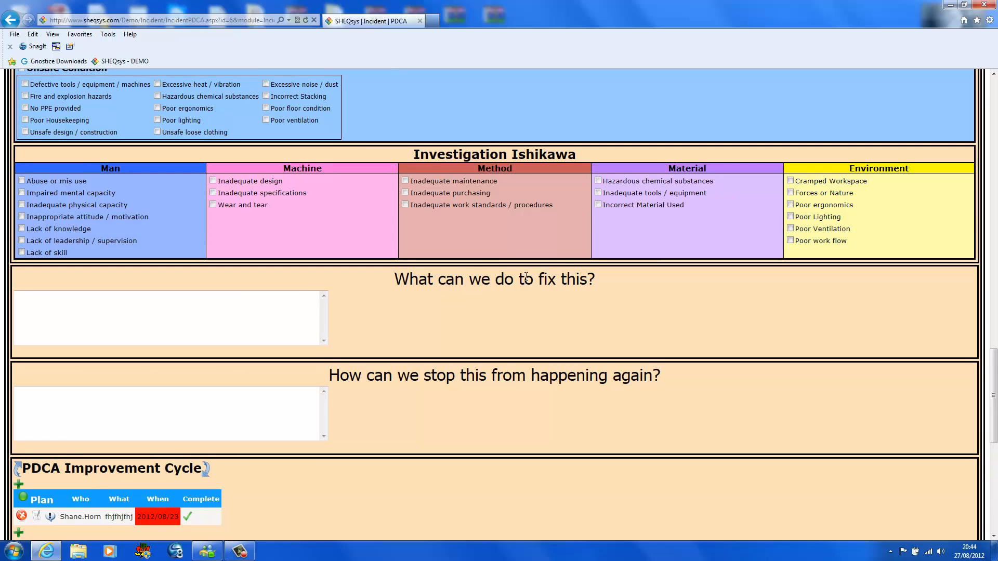
scroll(202, 217, "down", 2)
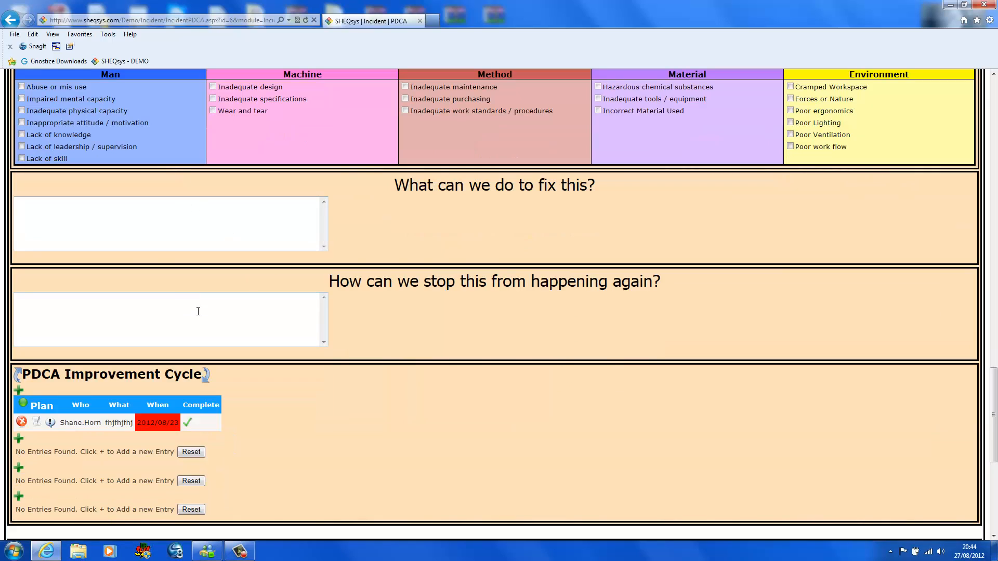
scroll(201, 317, "down", 2)
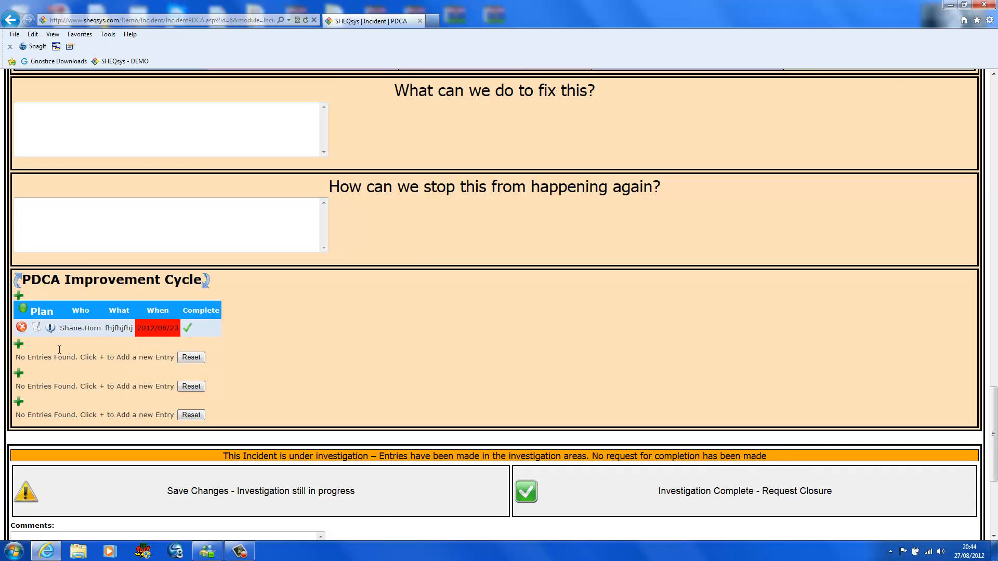
scroll(384, 302, "down", 2)
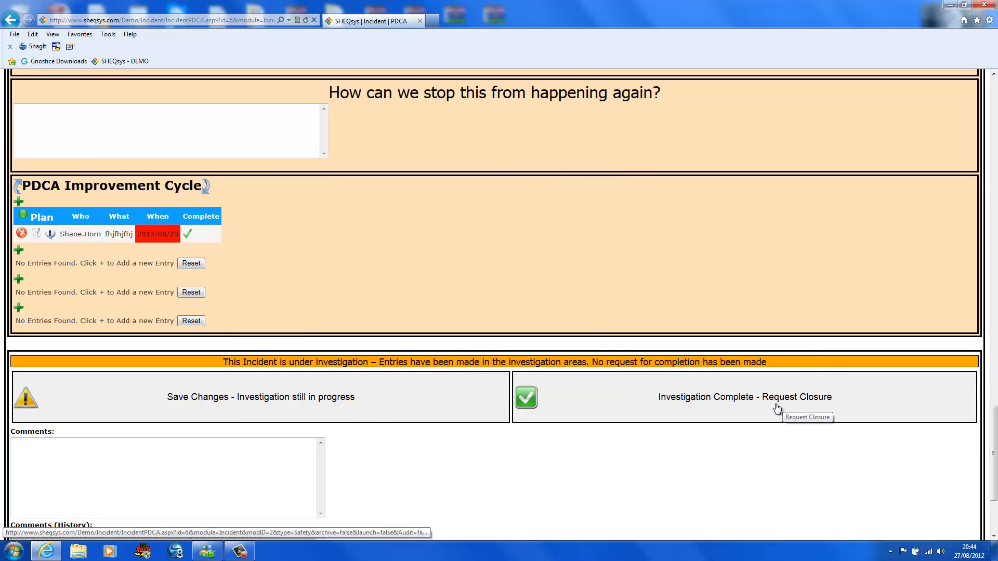
scroll(333, 382, "down", 2)
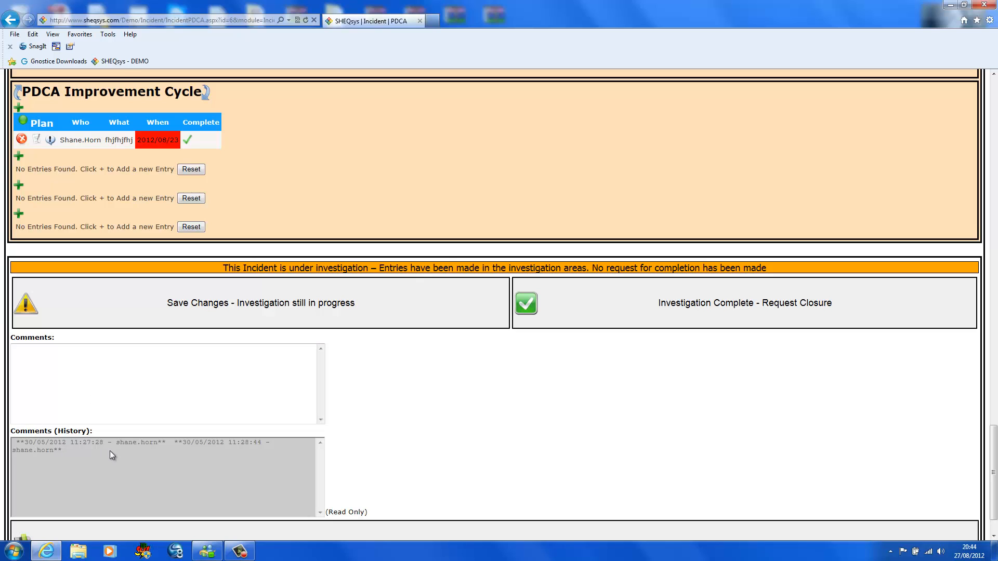
- View safety incident 6's reassign and event log and its shadow history of changes, closing each one after viewing
scroll(213, 416, "up", 20)
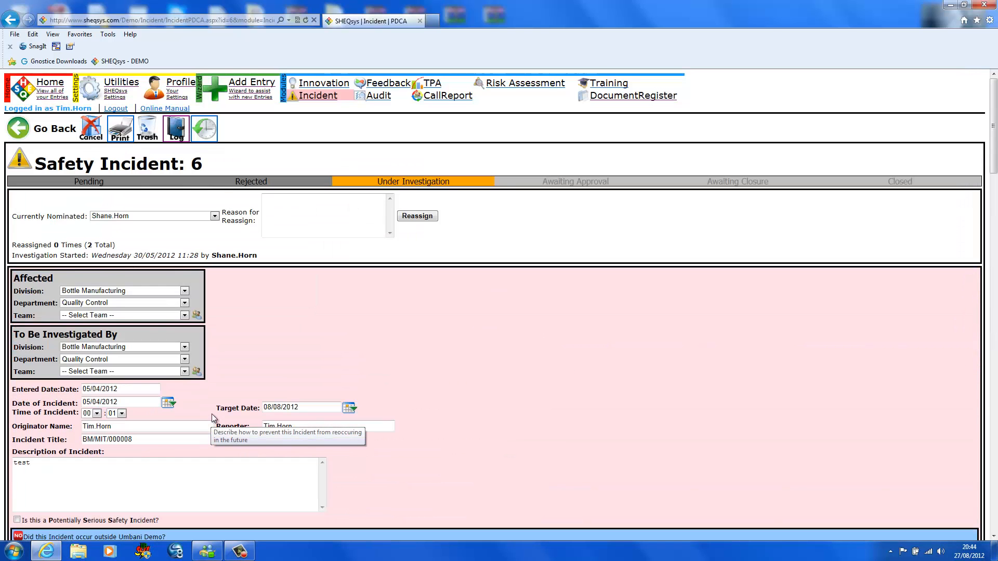
left_click(178, 132)
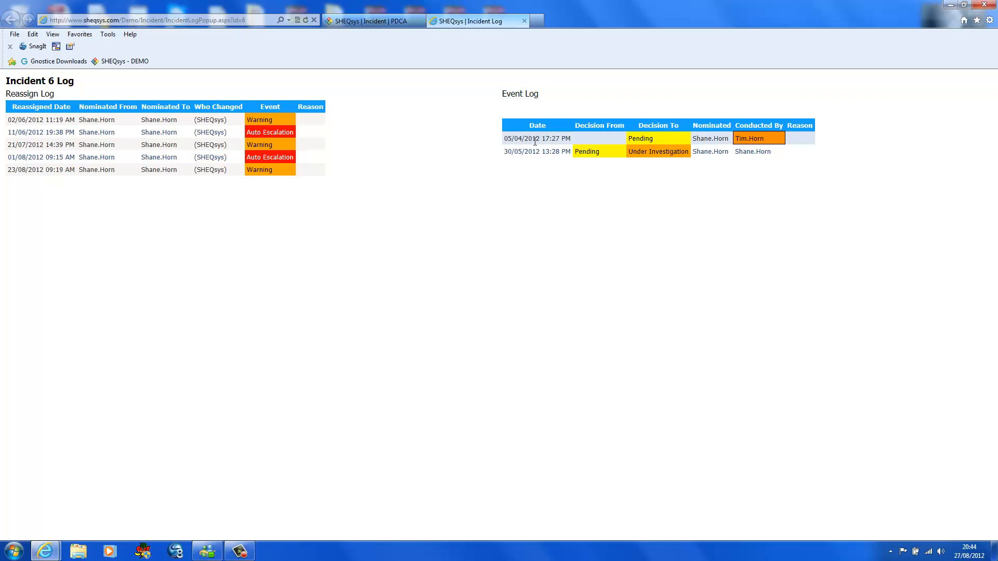
left_click(524, 21)
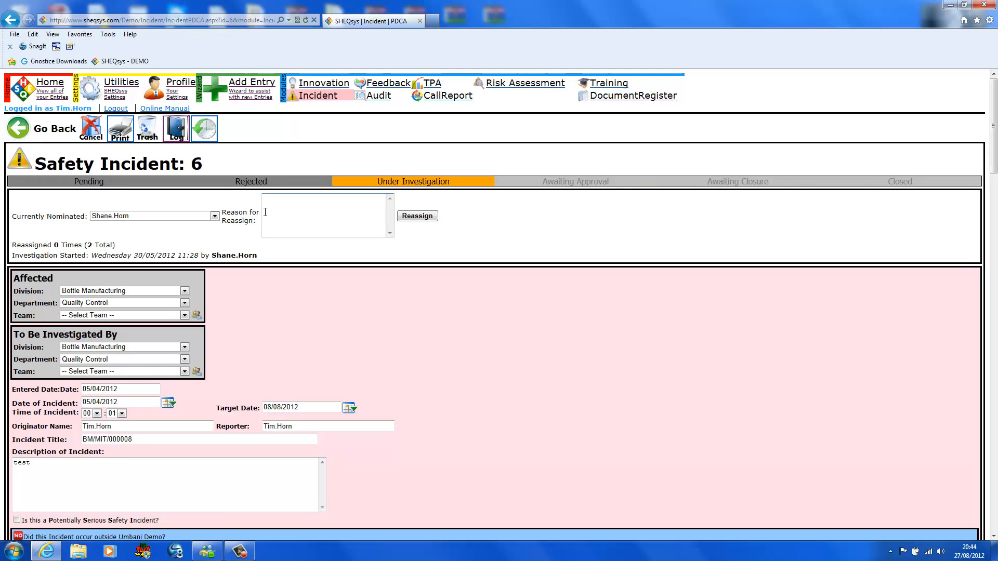
left_click(205, 128)
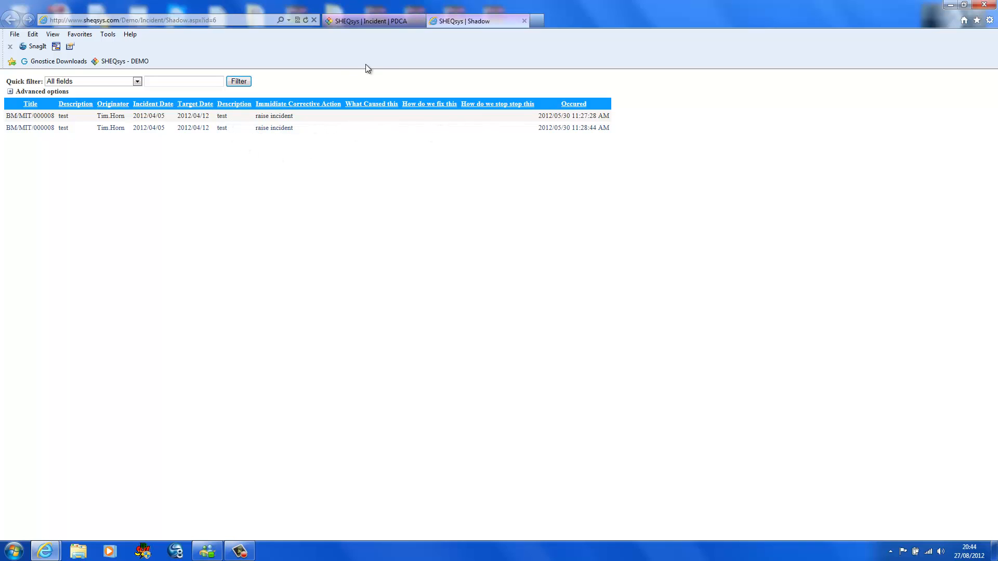
left_click(525, 22)
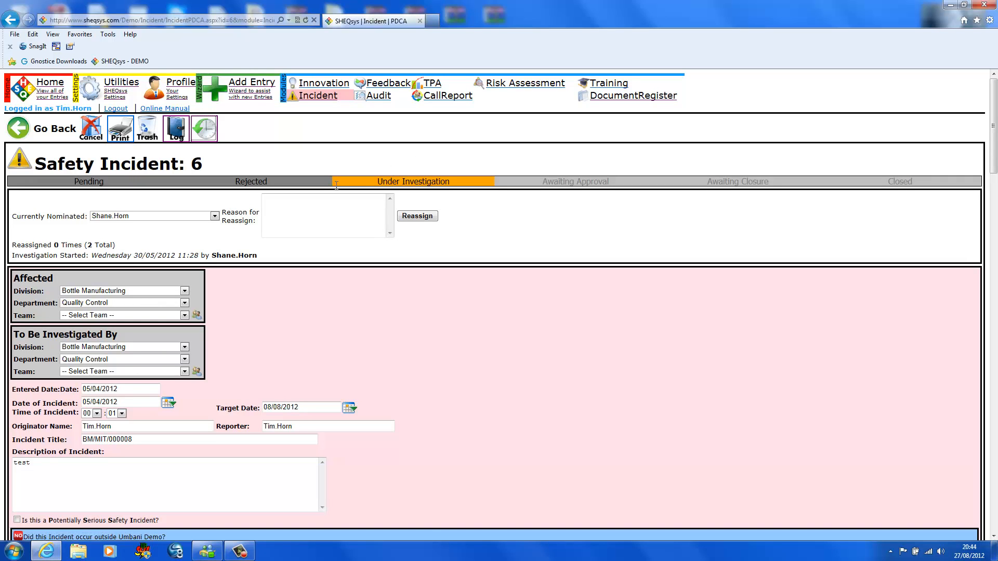
- Open the printable report of safety incident 6, review both pages including the attached image, and close it
left_click(121, 127)
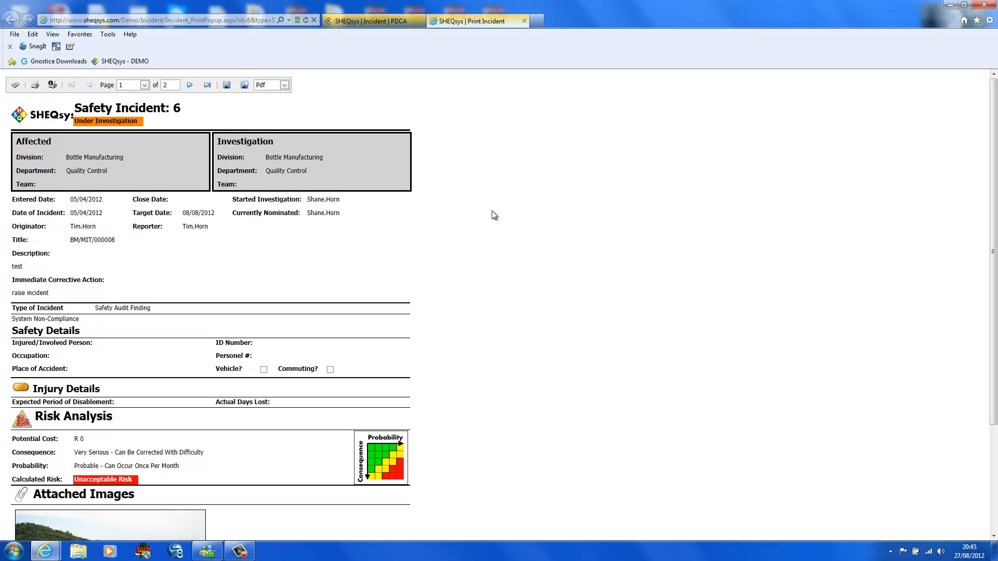
scroll(487, 213, "down", 3)
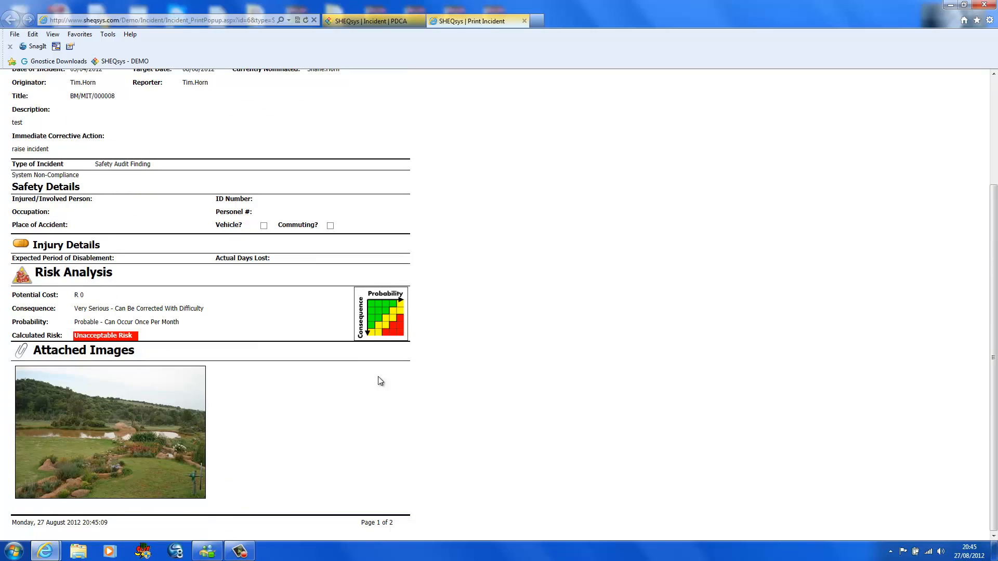
scroll(498, 351, "up", 3)
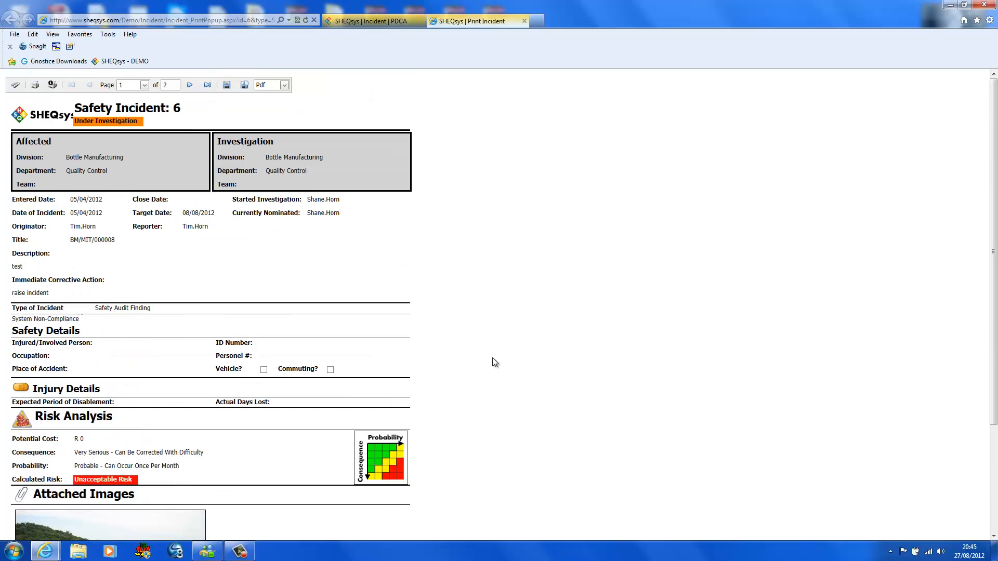
left_click(189, 86)
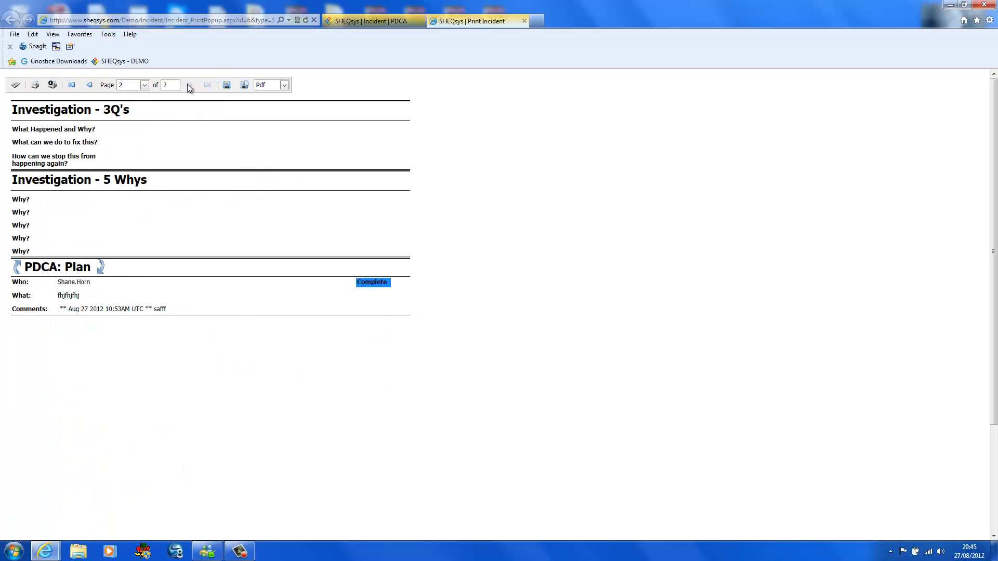
left_click(90, 86)
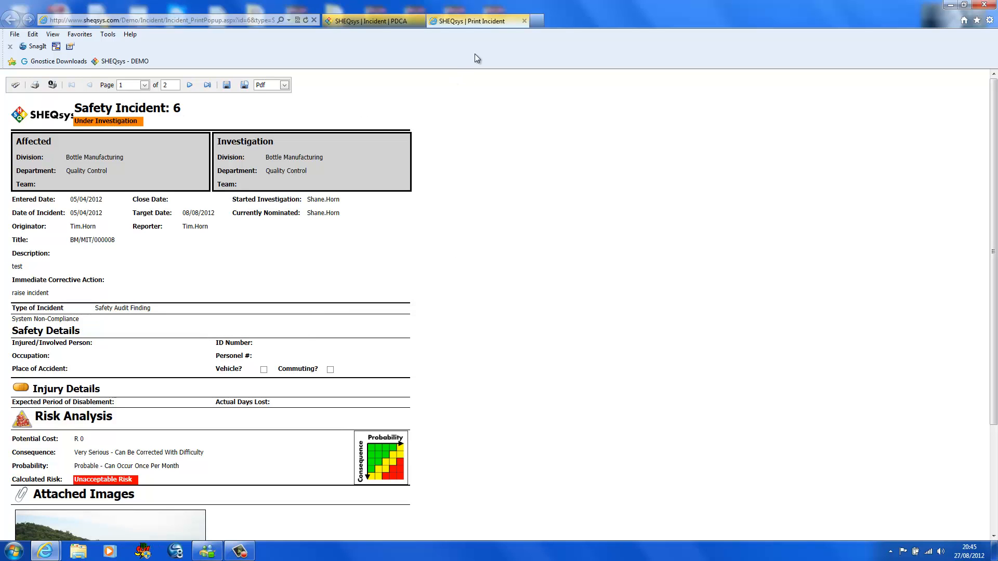
left_click(525, 22)
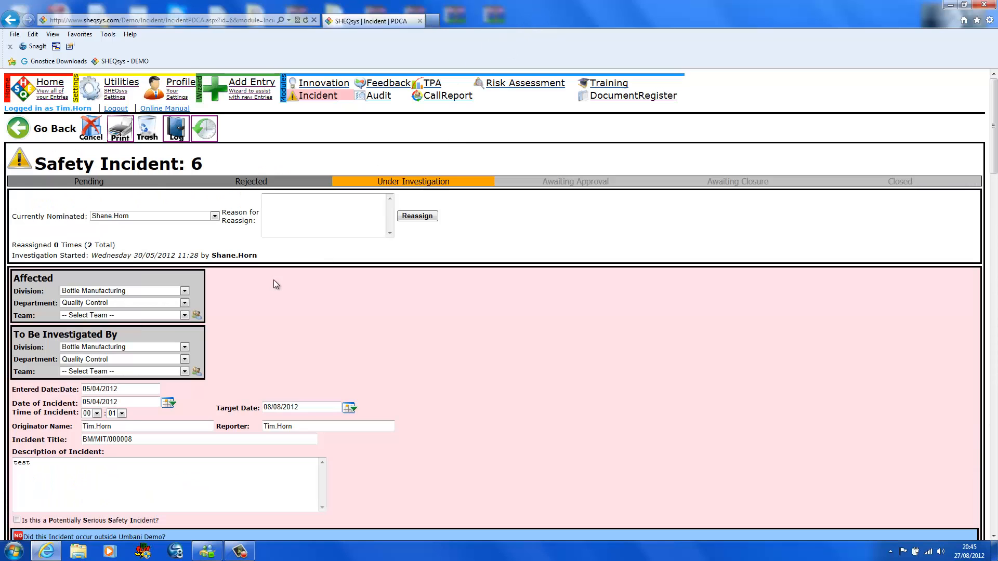
- Return to the Incident list, filter it to quality incidents, open quality incident 5 and examine its Quality Details
left_click(318, 96)
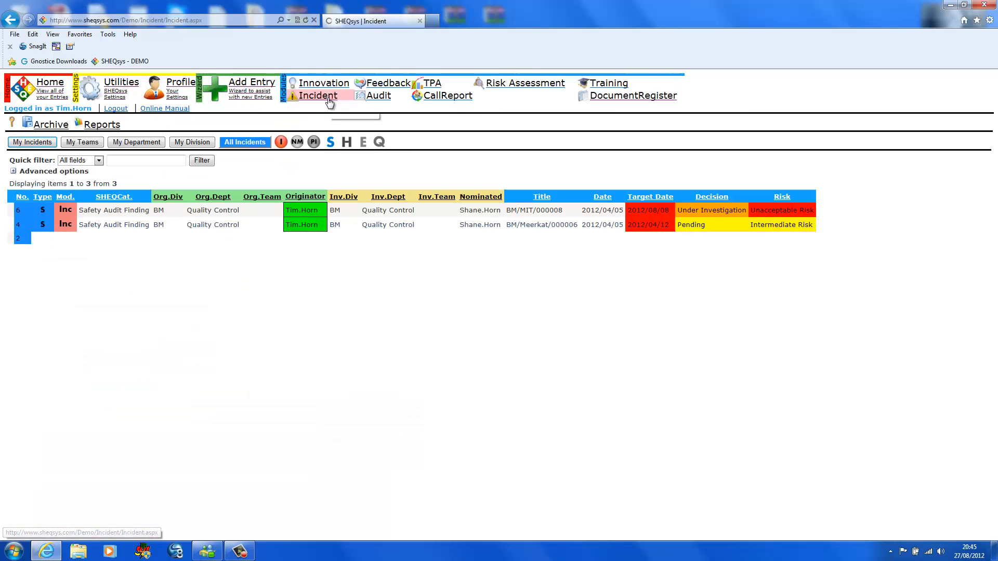
left_click(379, 142)
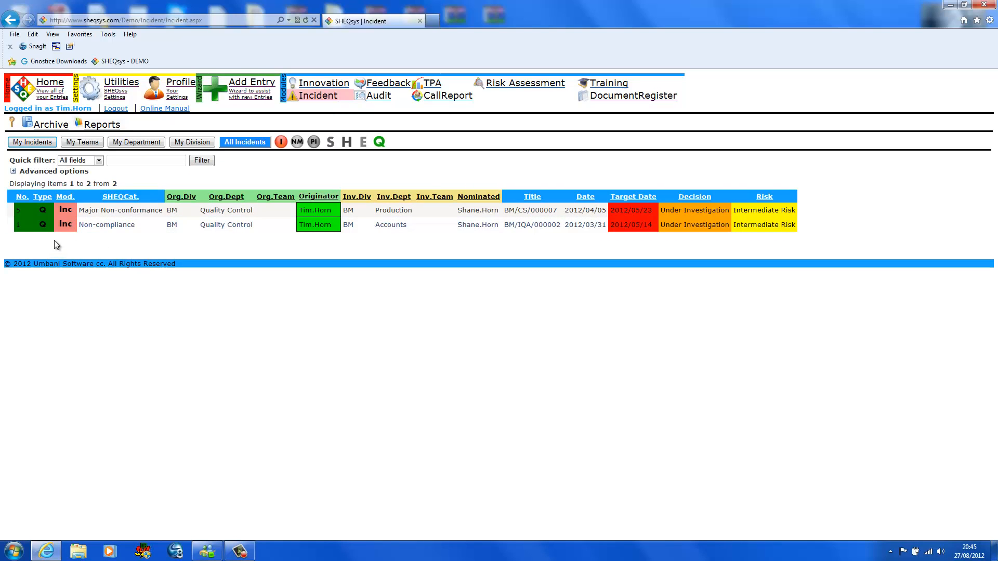
left_click(52, 214)
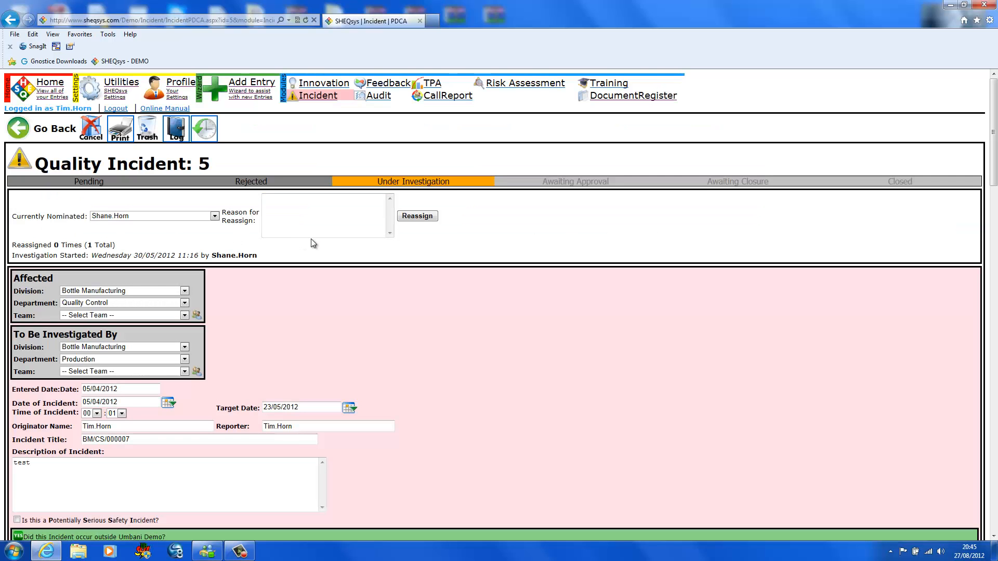
scroll(313, 244, "down", 4)
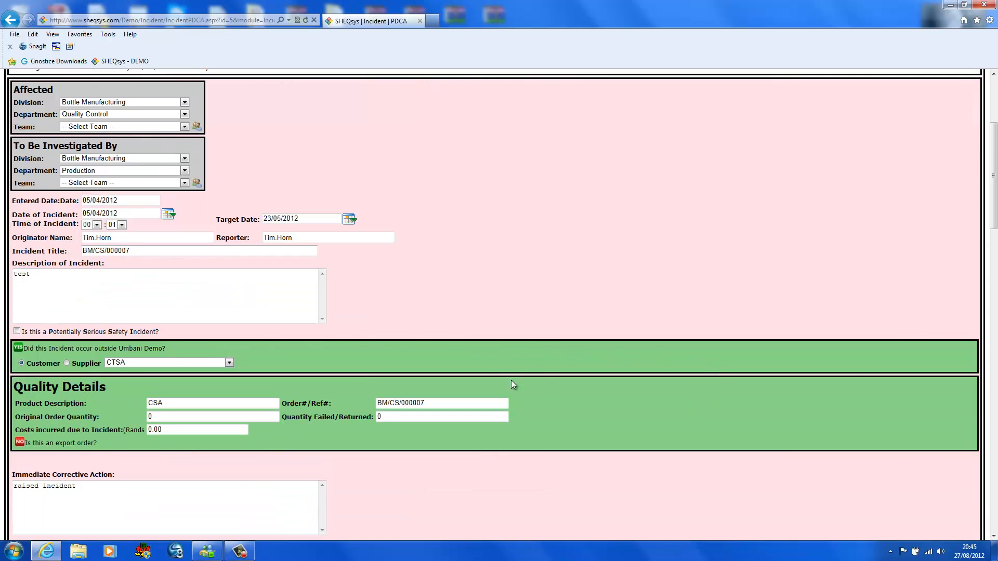
scroll(507, 344, "down", 2)
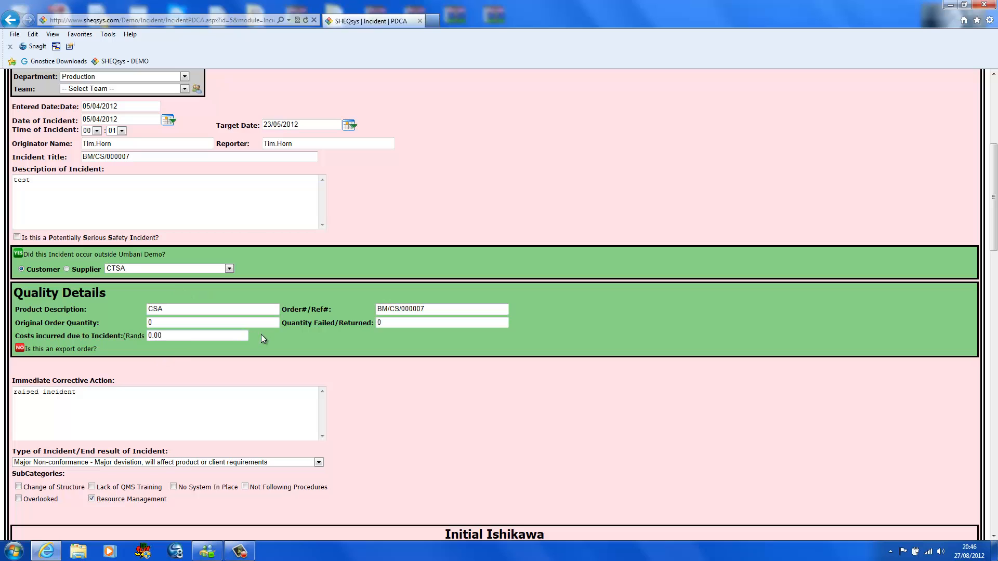
- Review the available incident types and the subcategories of the quality incident, leaving the Major Non-conformance selection in place
scroll(373, 345, "down", 5)
scroll(375, 355, "down", 2)
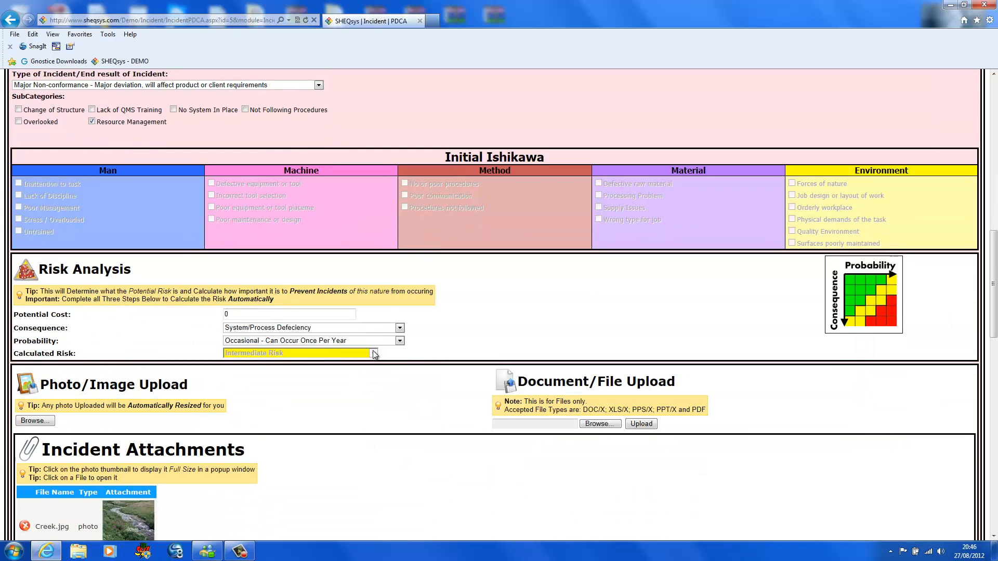
scroll(374, 352, "up", 2)
left_click(319, 180)
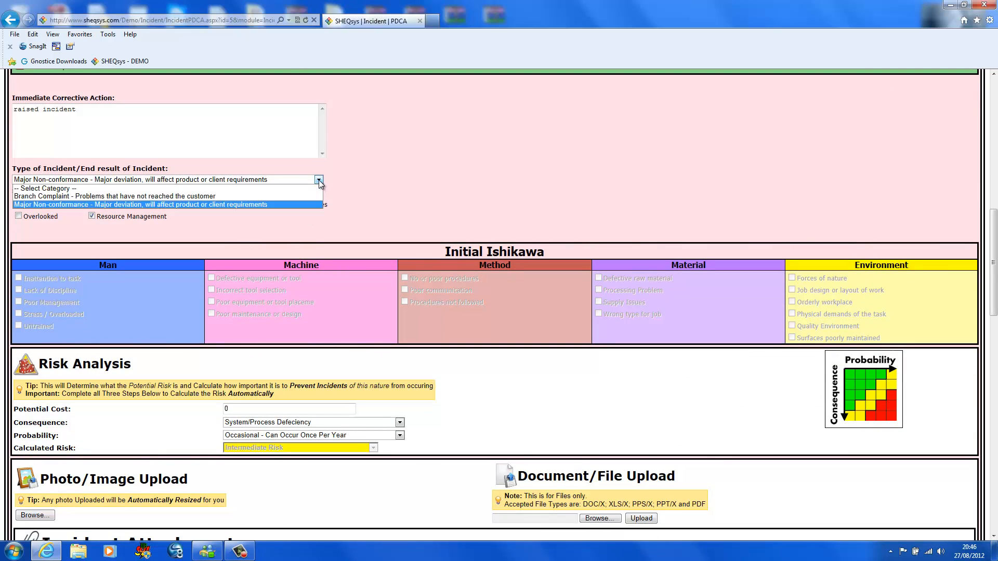
left_click(319, 180)
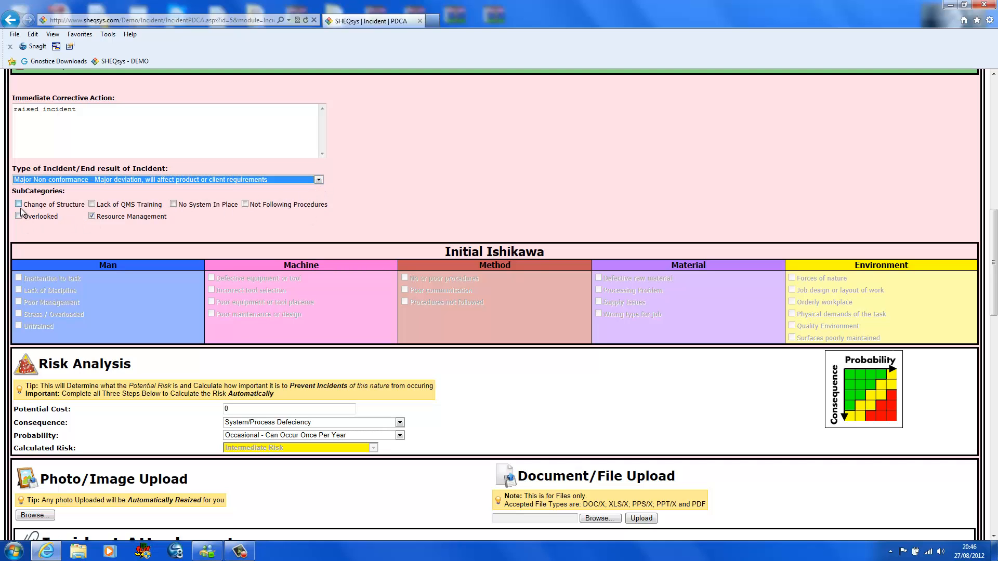
- Examine the quality incident's Risk Analysis, upload options and attachments, and the Investigation Section with its Ishikawa causes
scroll(420, 280, "down", 2)
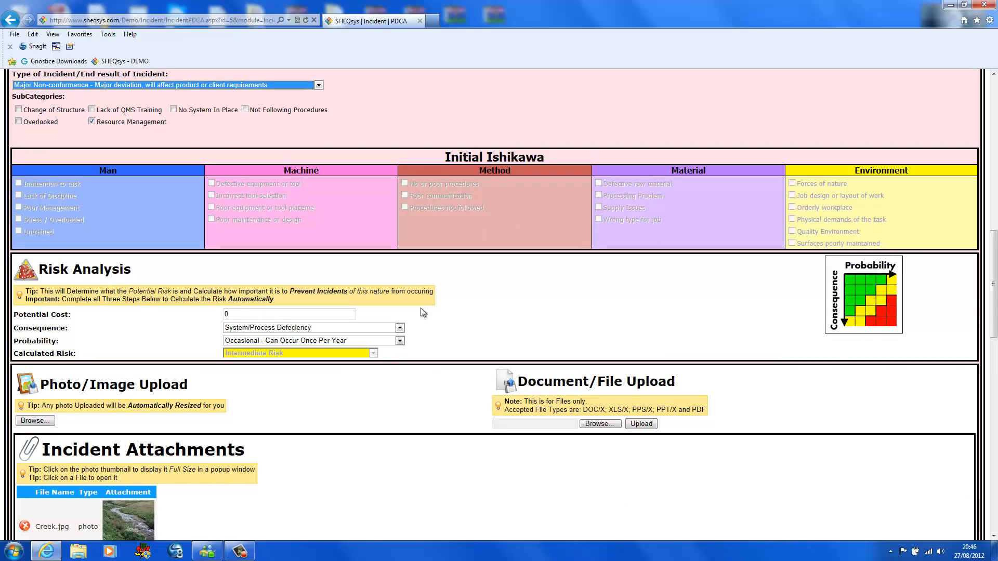
scroll(334, 203, "down", 2)
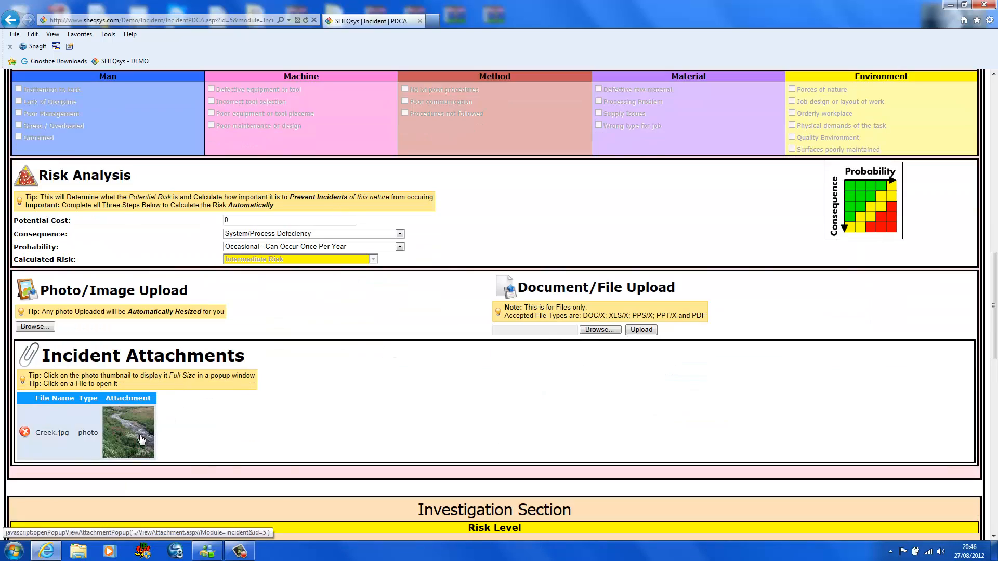
scroll(485, 327, "down", 4)
scroll(484, 328, "down", 7)
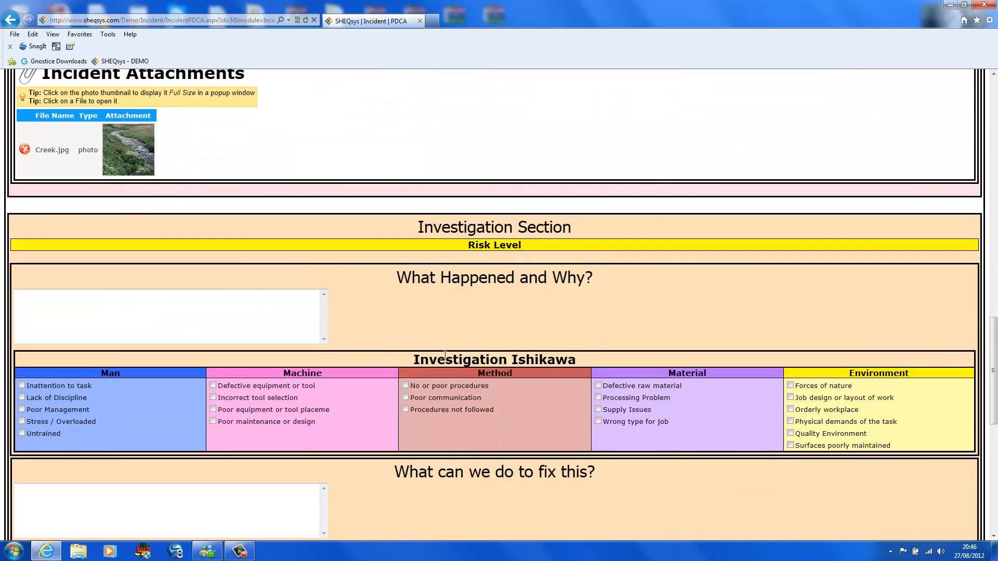